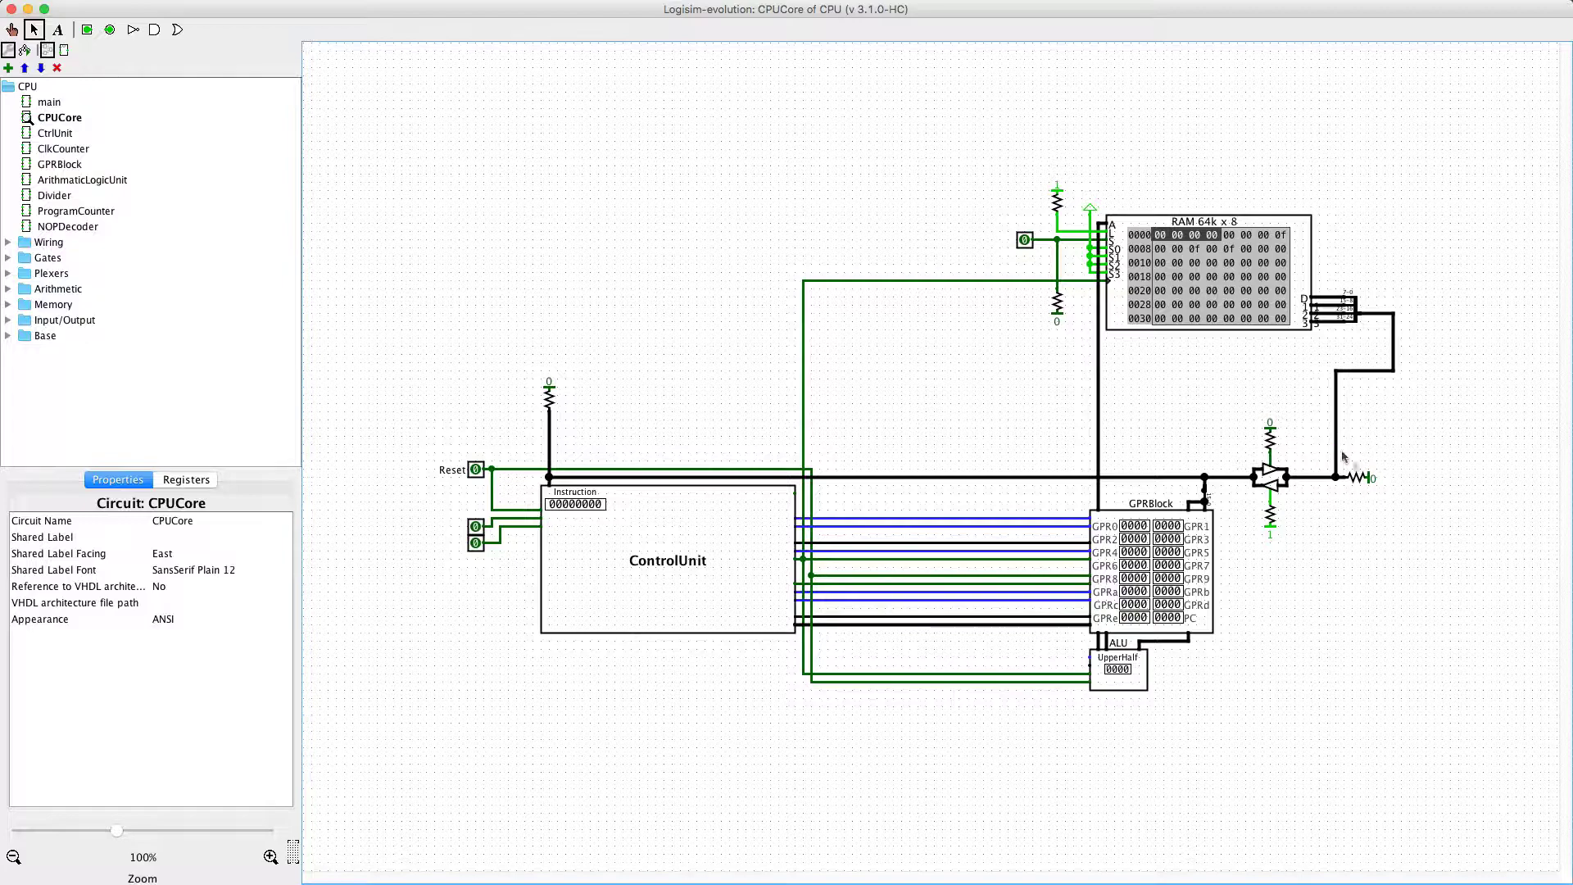
Step: Shift the bus pull resistor right and straighten the RAM data output wire down to the bus
drag(1374, 479, 1447, 478)
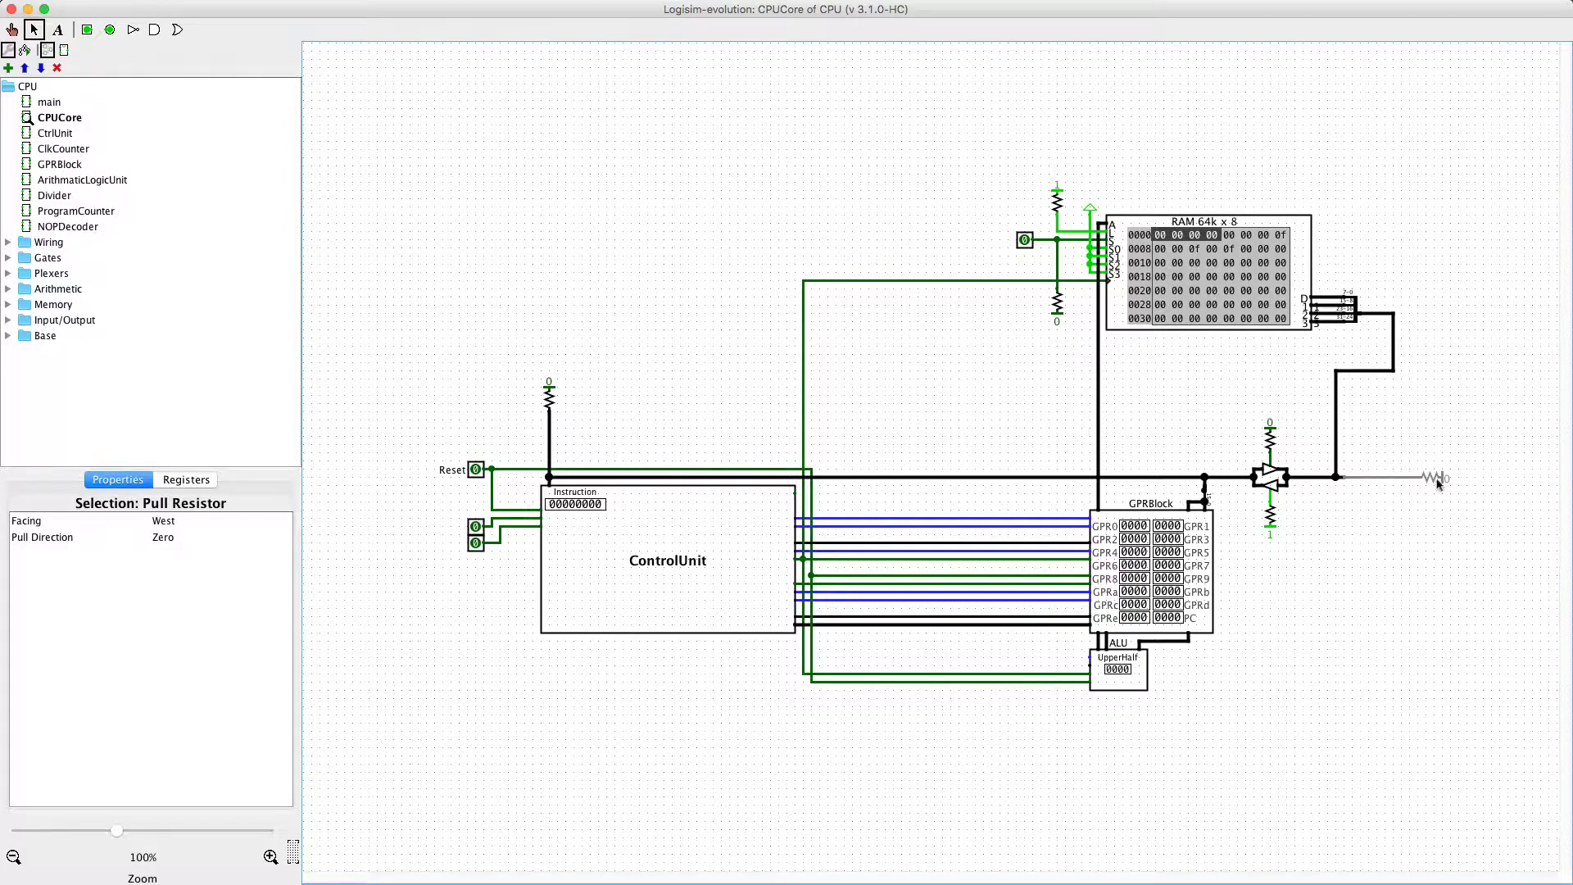
click(1390, 533)
drag(1337, 420, 1391, 418)
click(1336, 408)
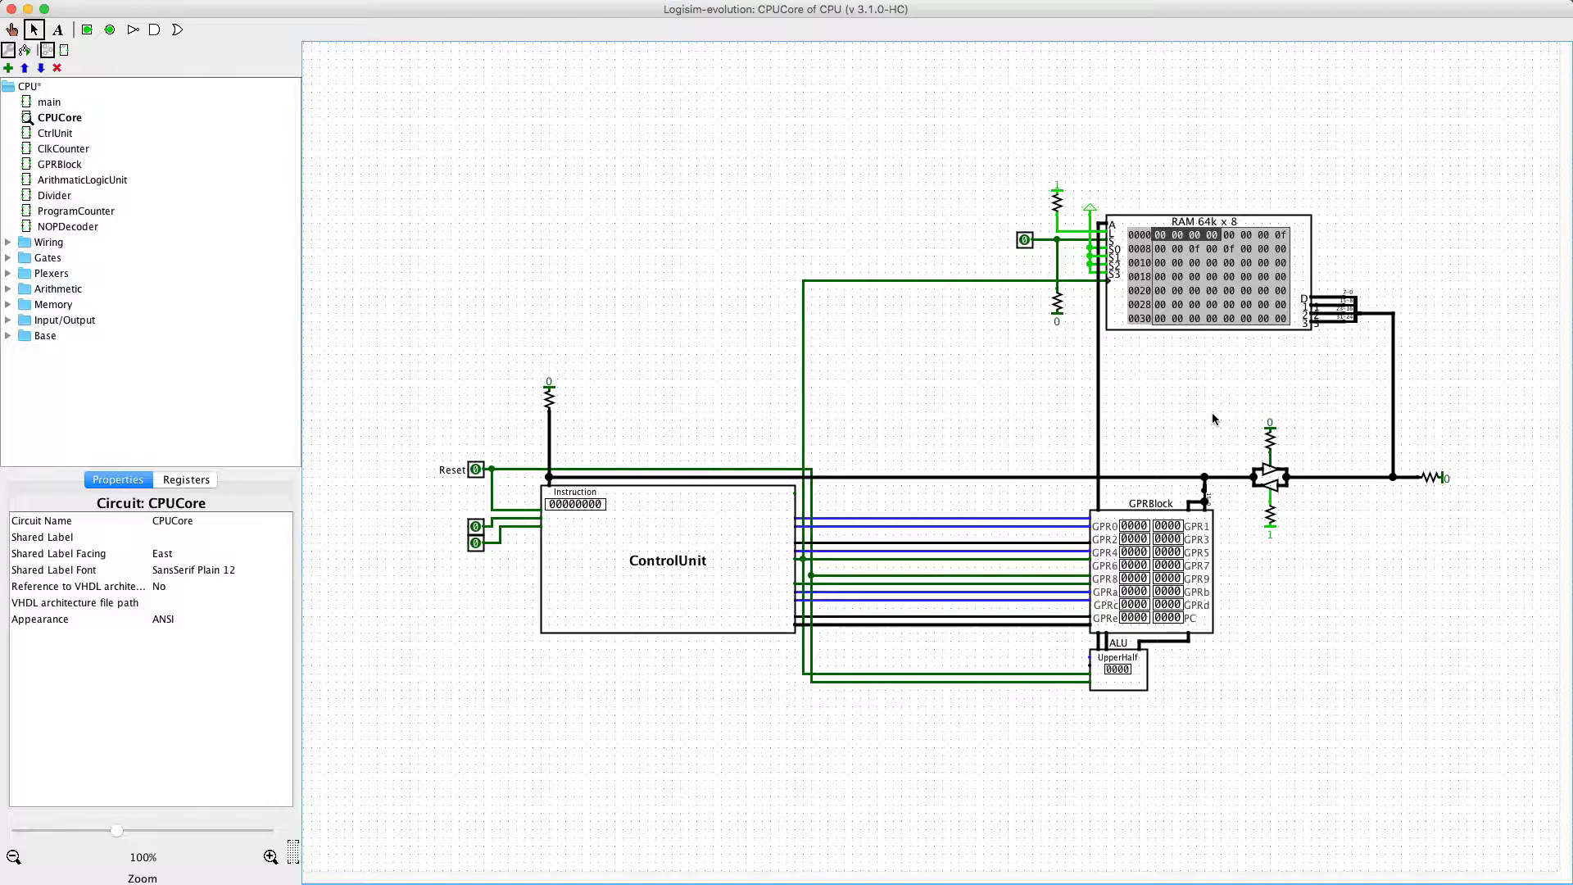
click(12, 33)
click(1159, 479)
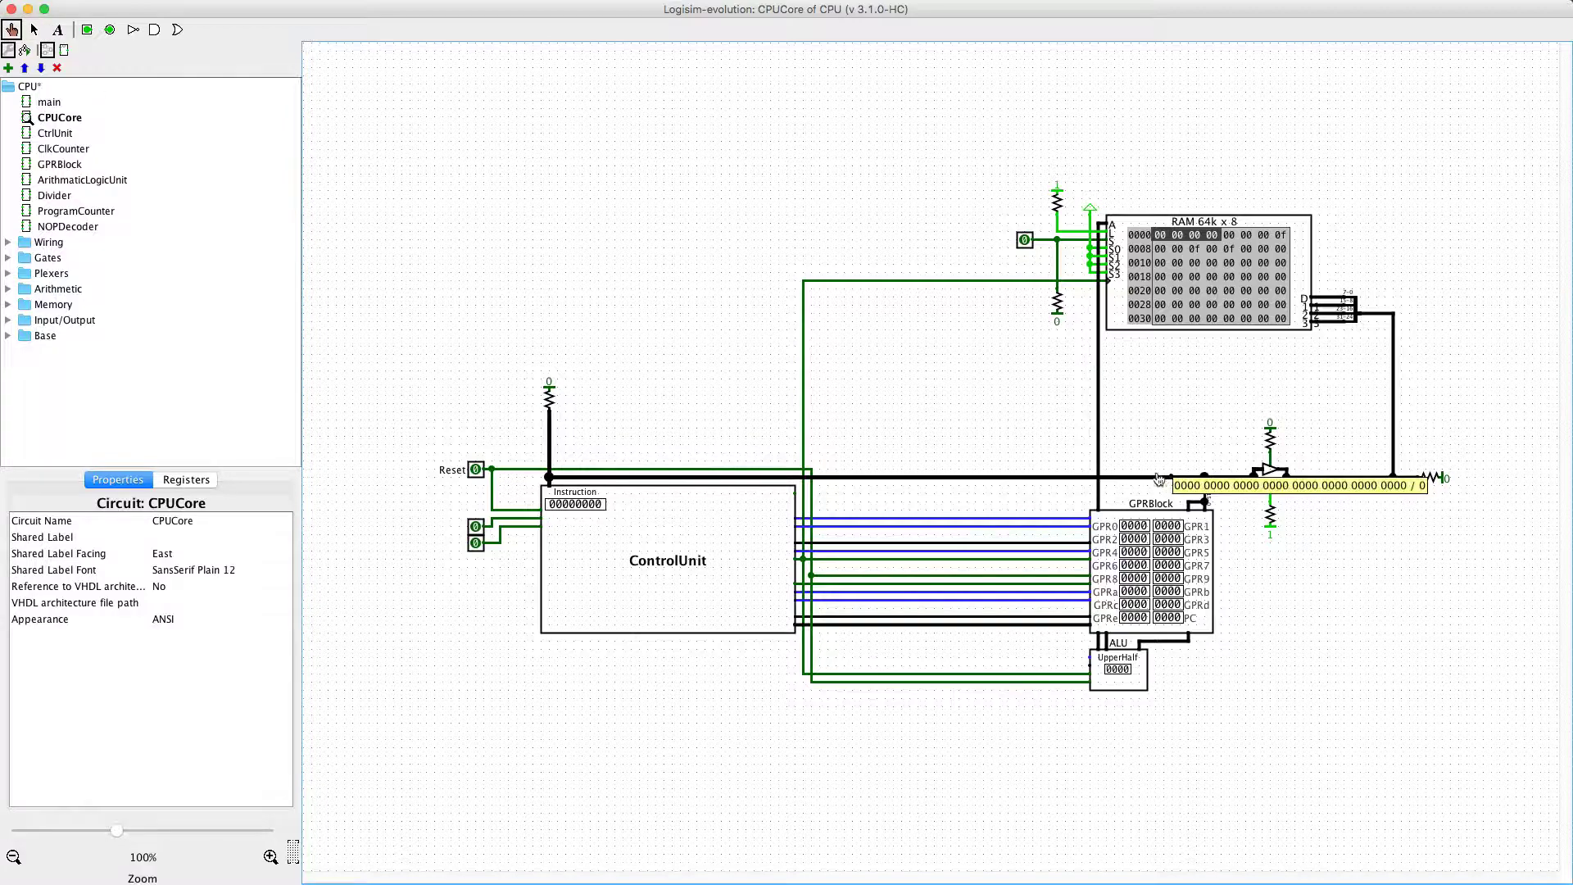
click(1137, 429)
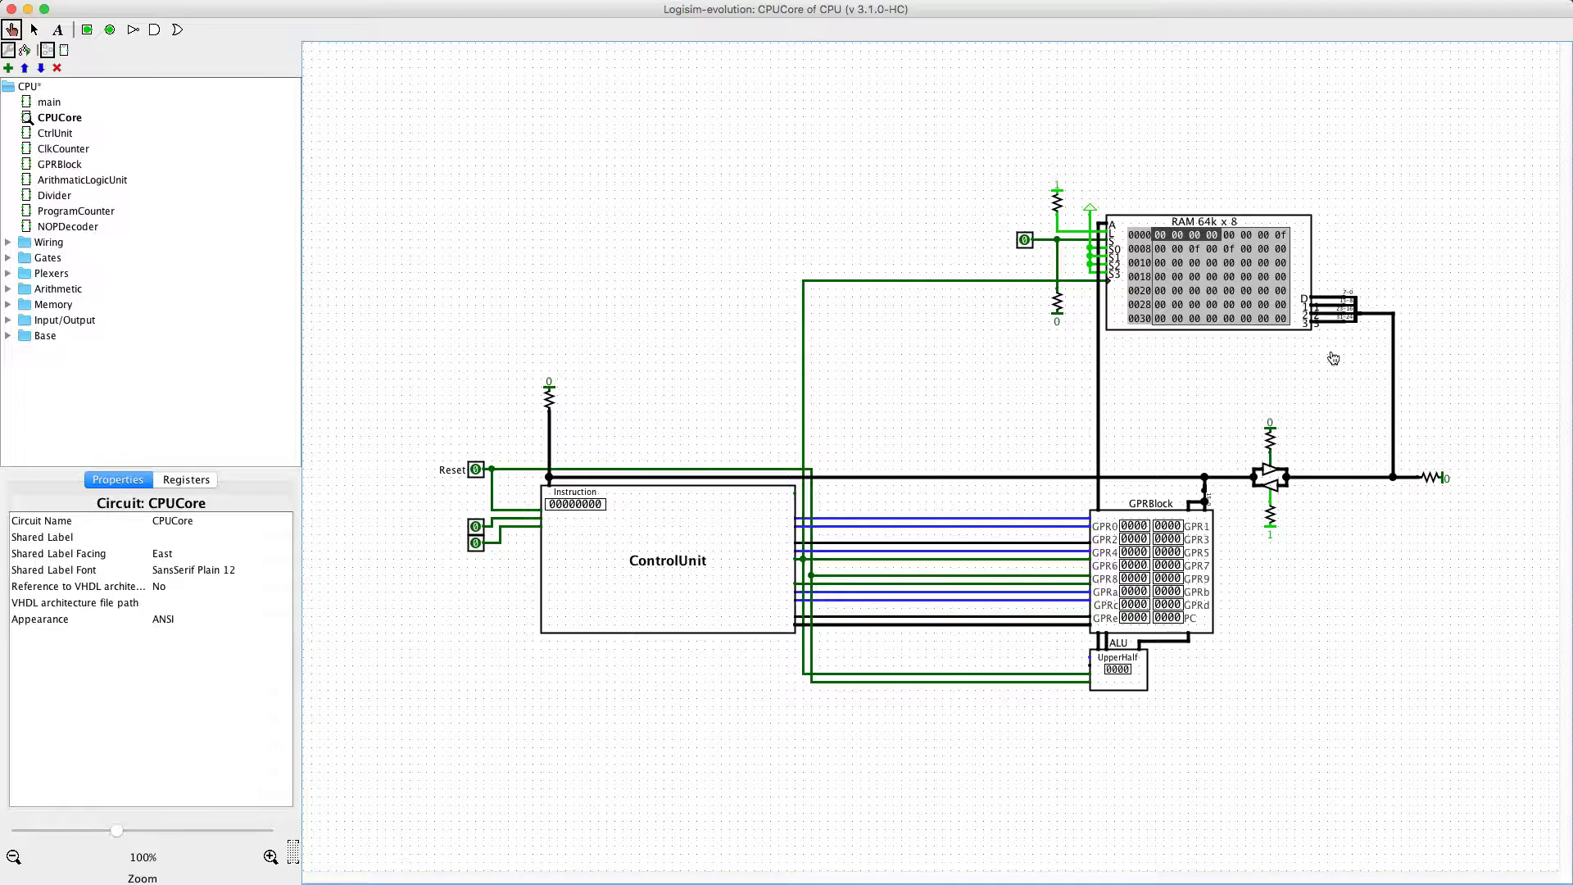
Step: Step the CPU clock twice with Ctrl+T, pulse Reset on and off, and pick the GPRBlock component
key(ctrl+t)
key(ctrl+t)
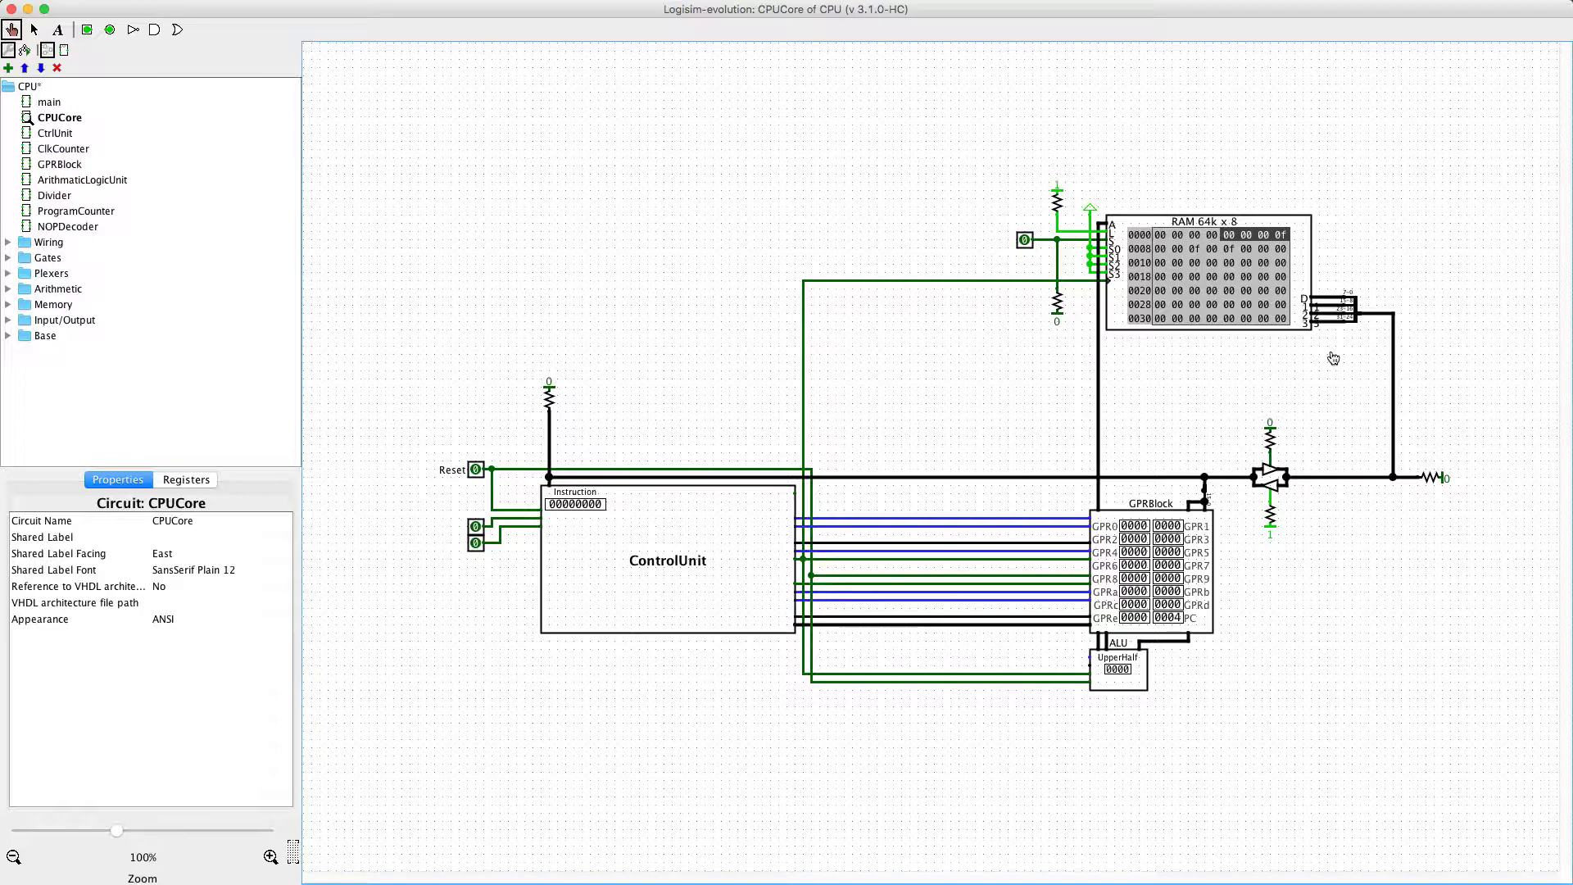
key(ctrl+t)
key(ctrl+t)
click(477, 472)
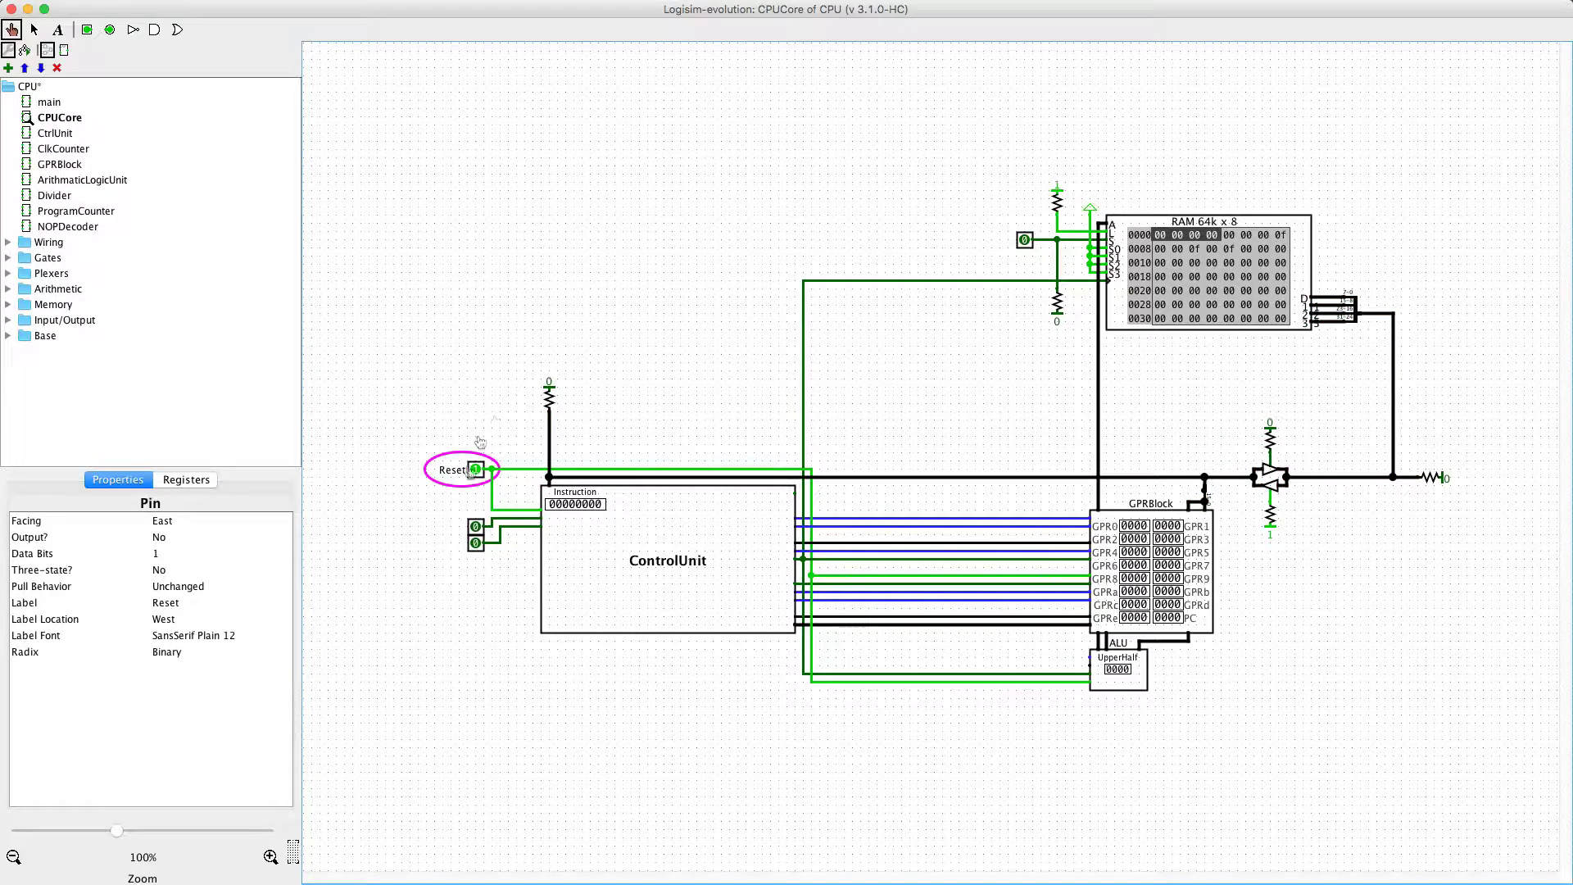
click(475, 472)
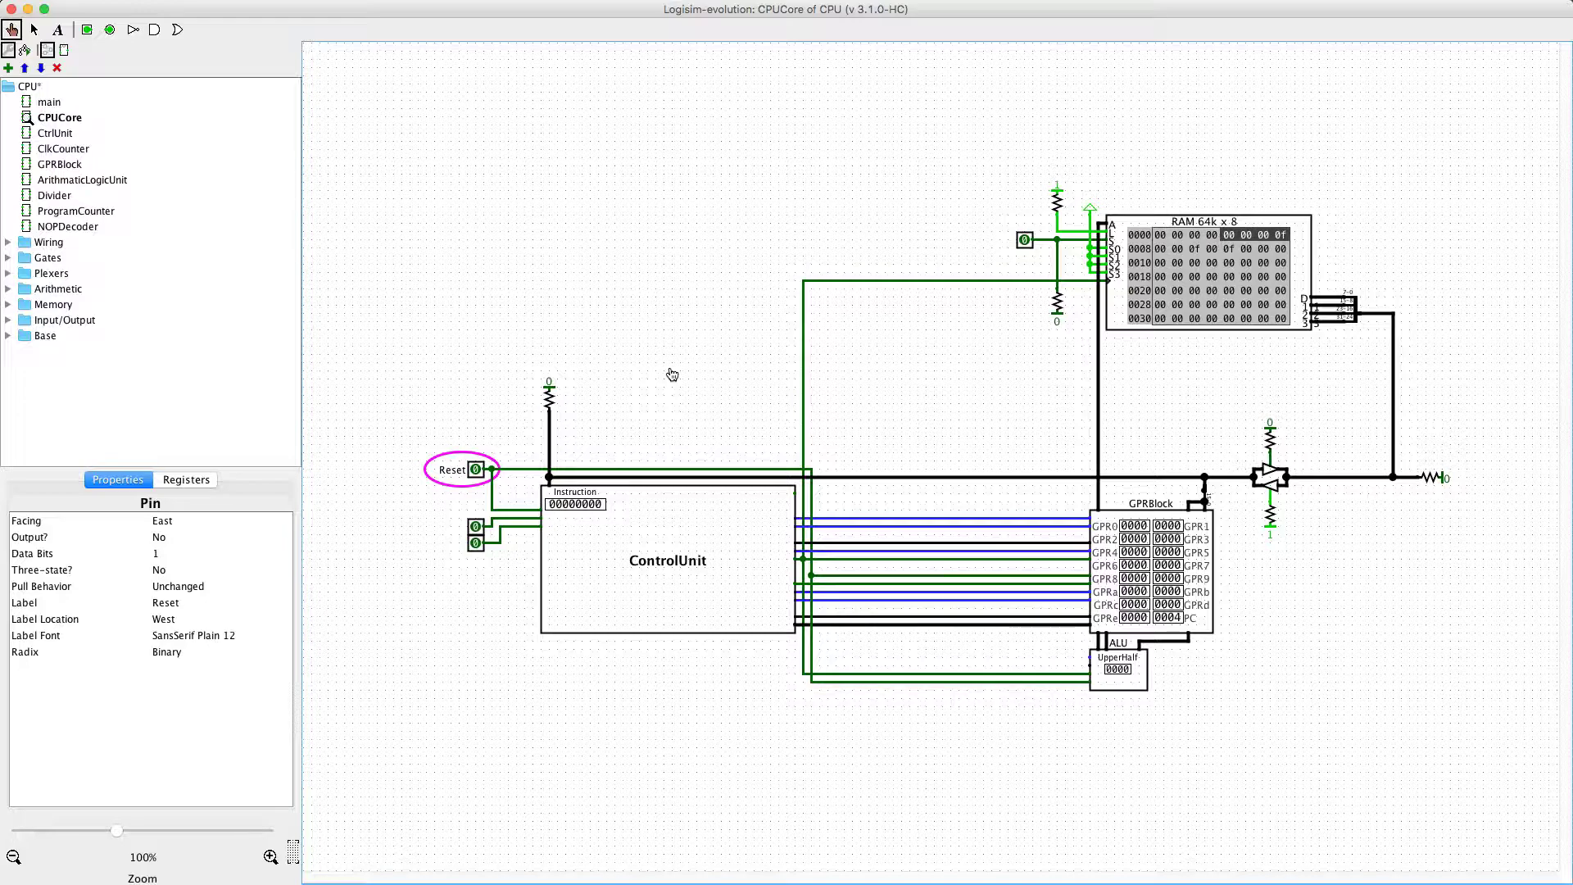
click(1160, 602)
Step: Open the GPRBlock subcircuit, zoom out to survey it, then zoom back to 100%
click(1121, 571)
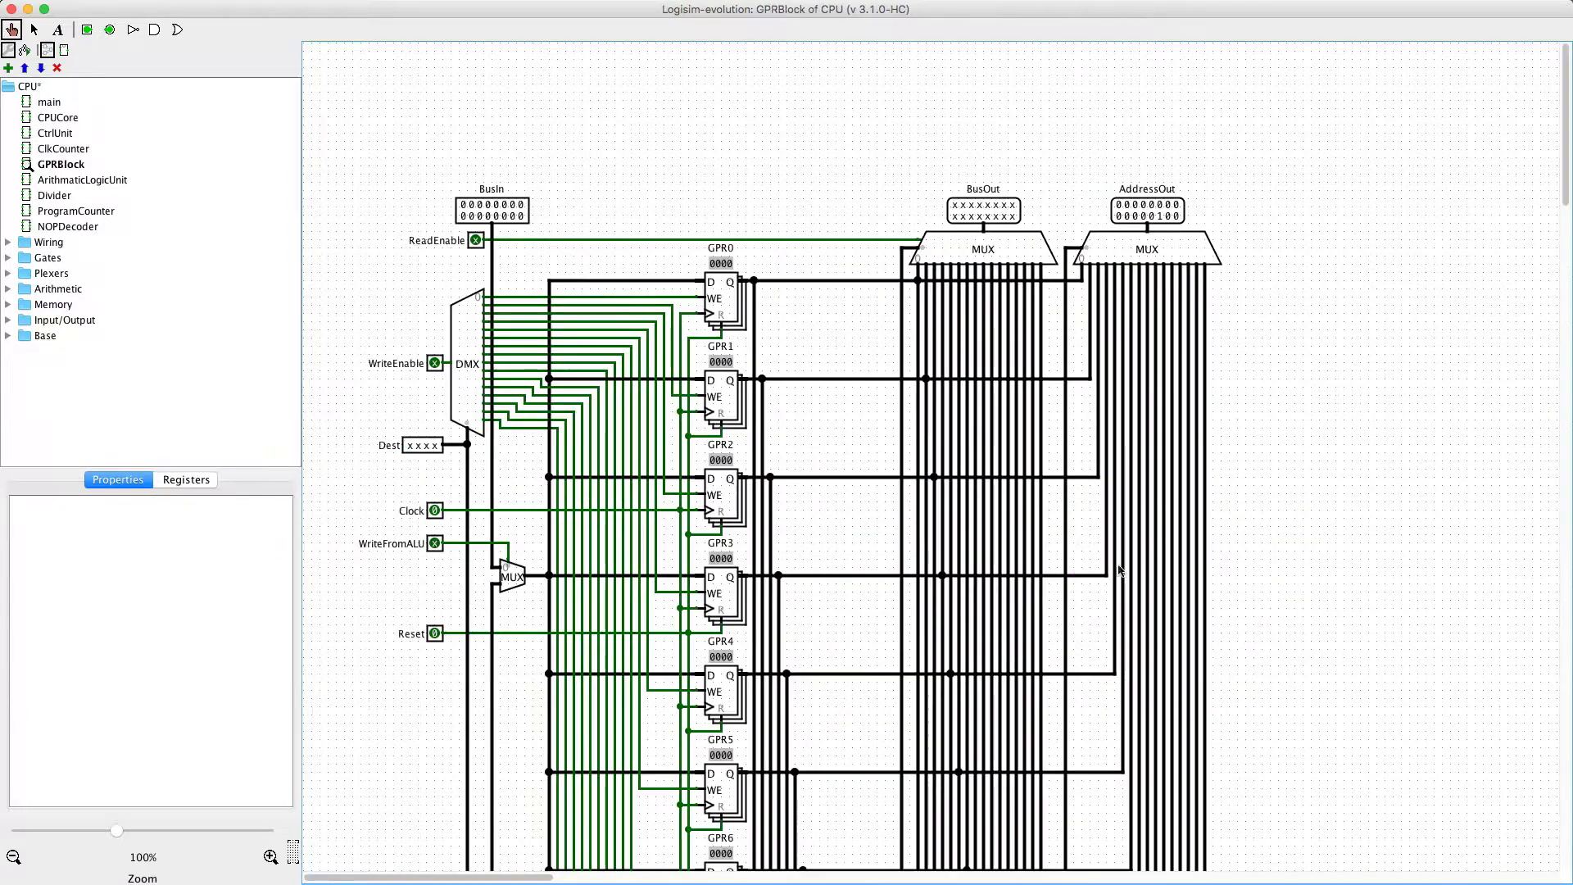
scroll(839, 456, down, 15)
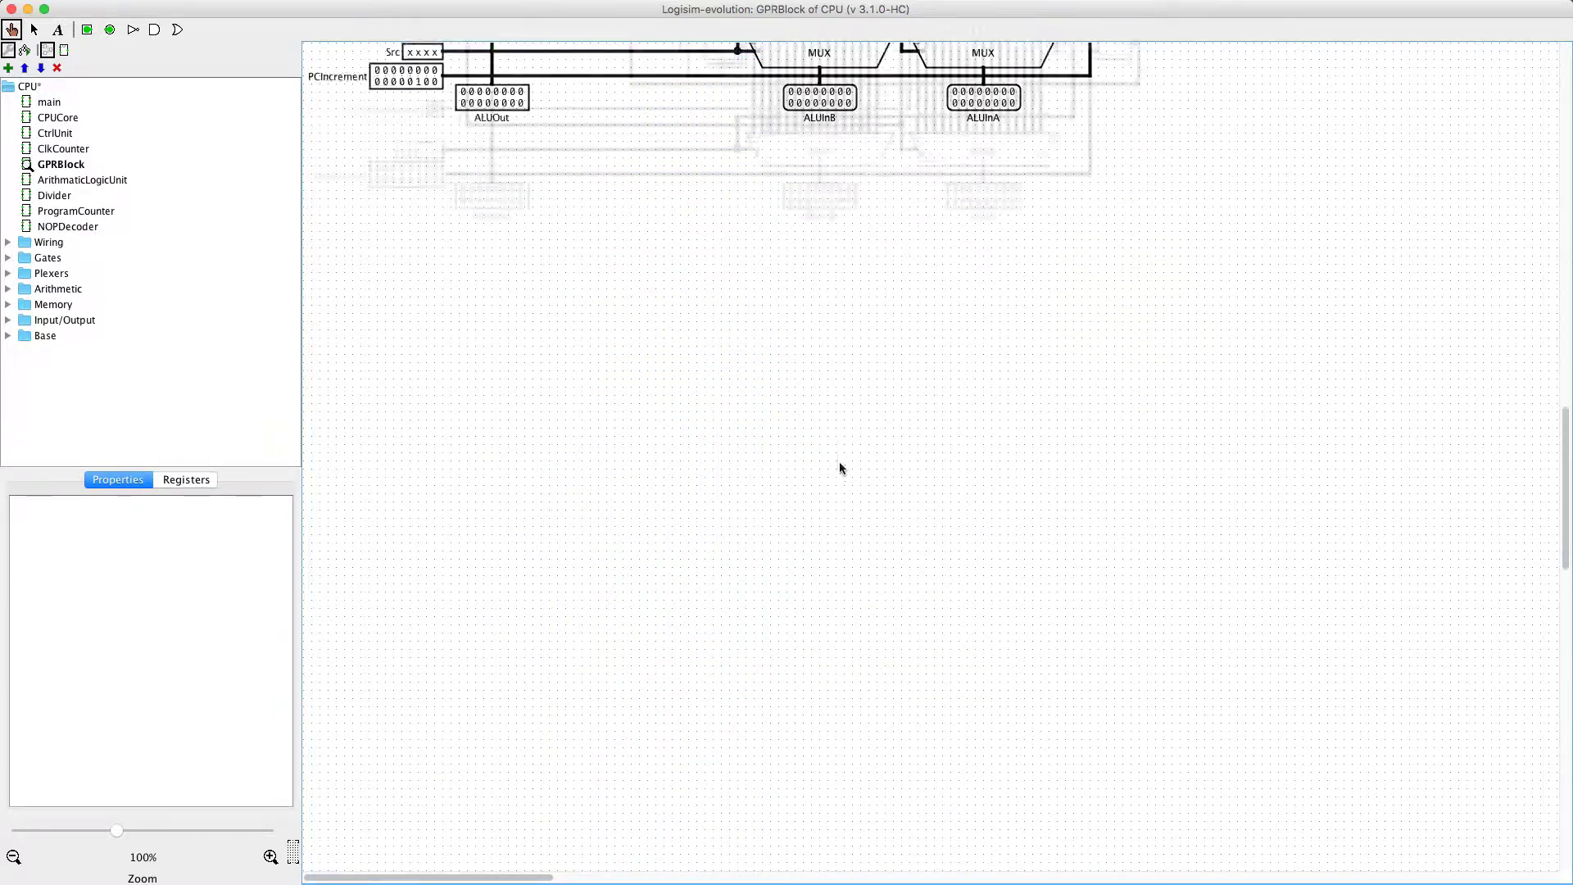
scroll(849, 475, up, 8)
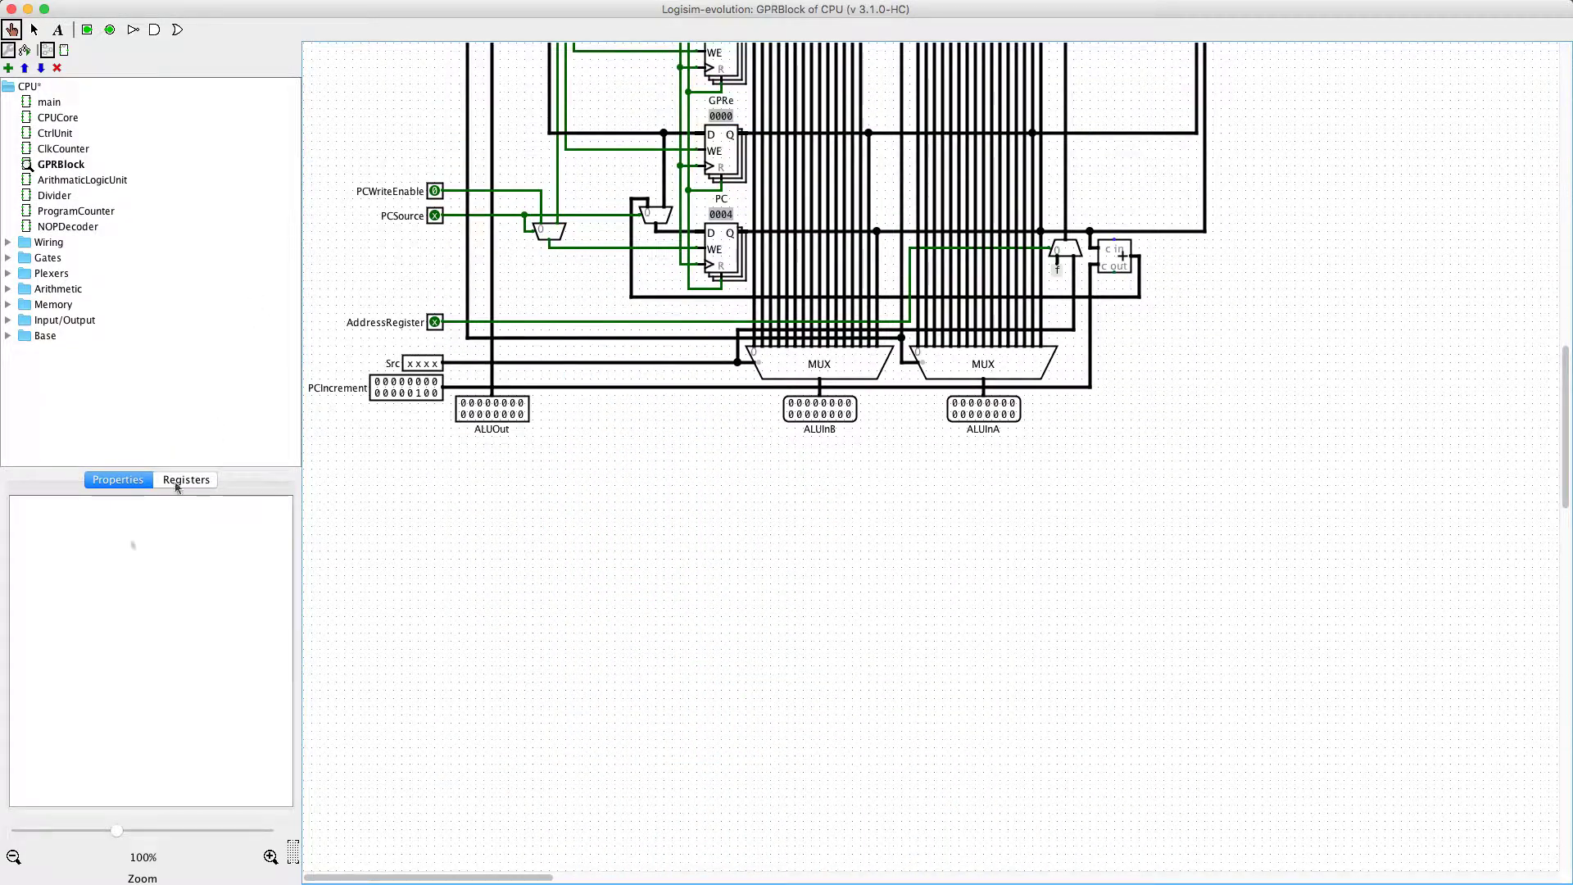
click(13, 856)
click(13, 857)
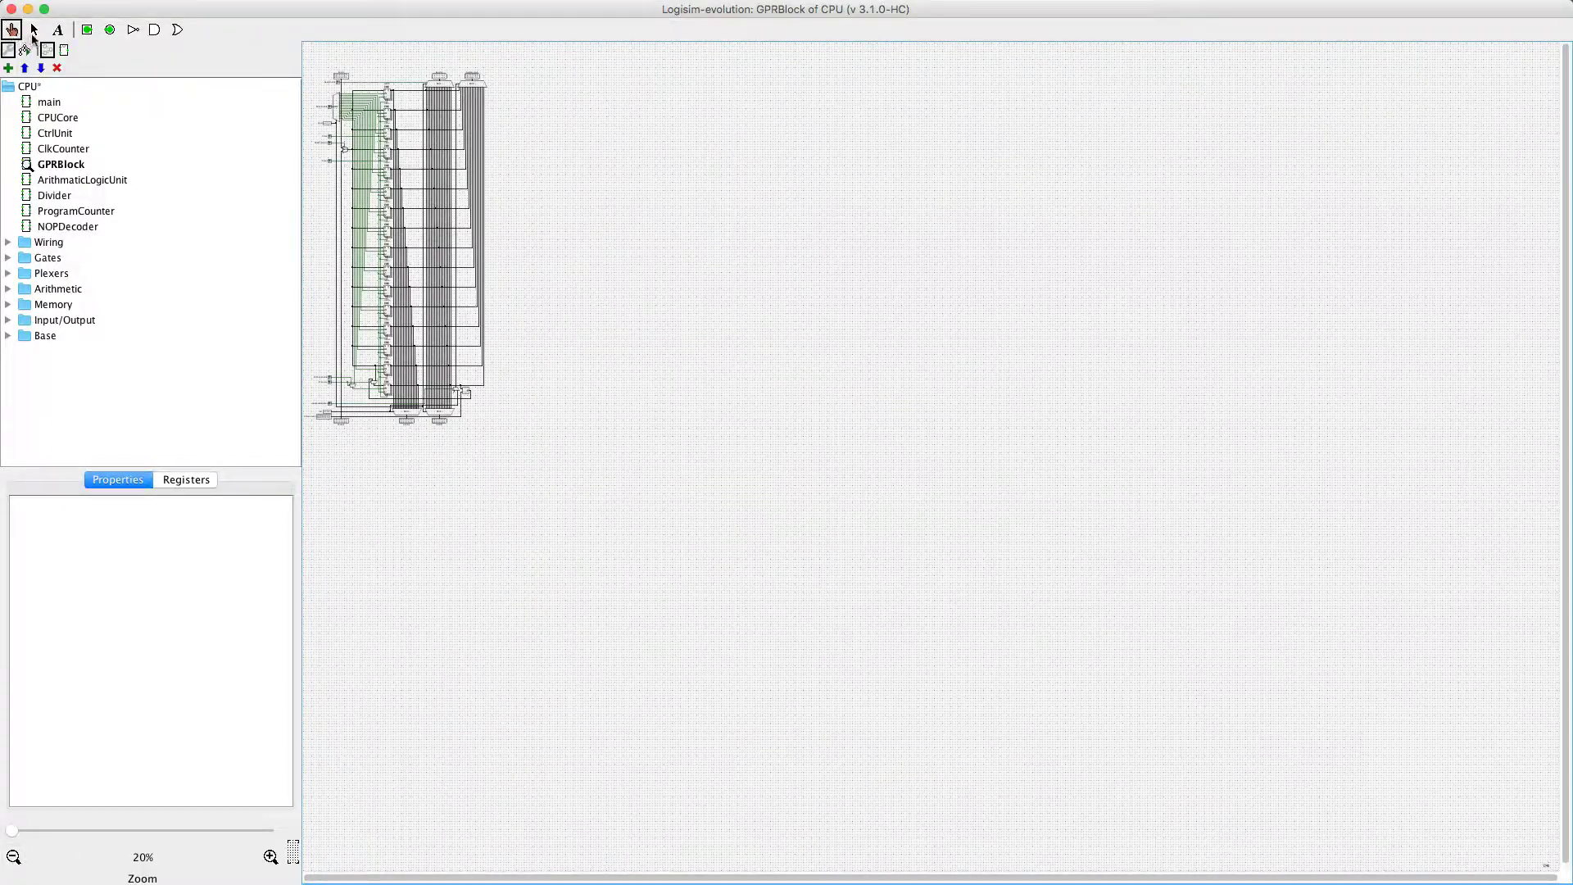
click(33, 33)
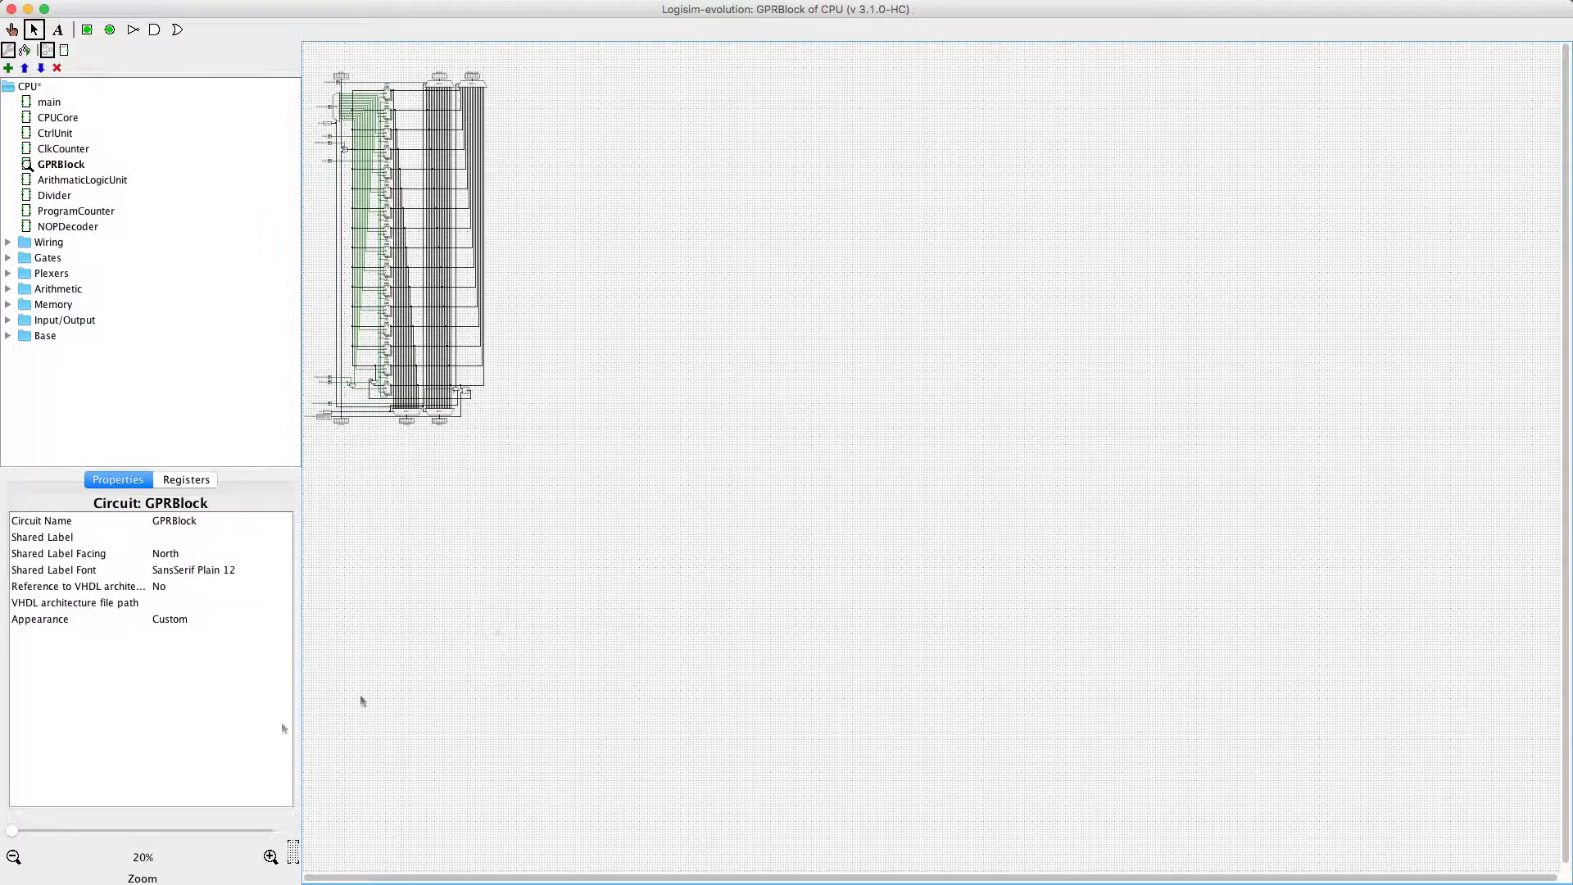
click(271, 857)
click(270, 857)
click(270, 857)
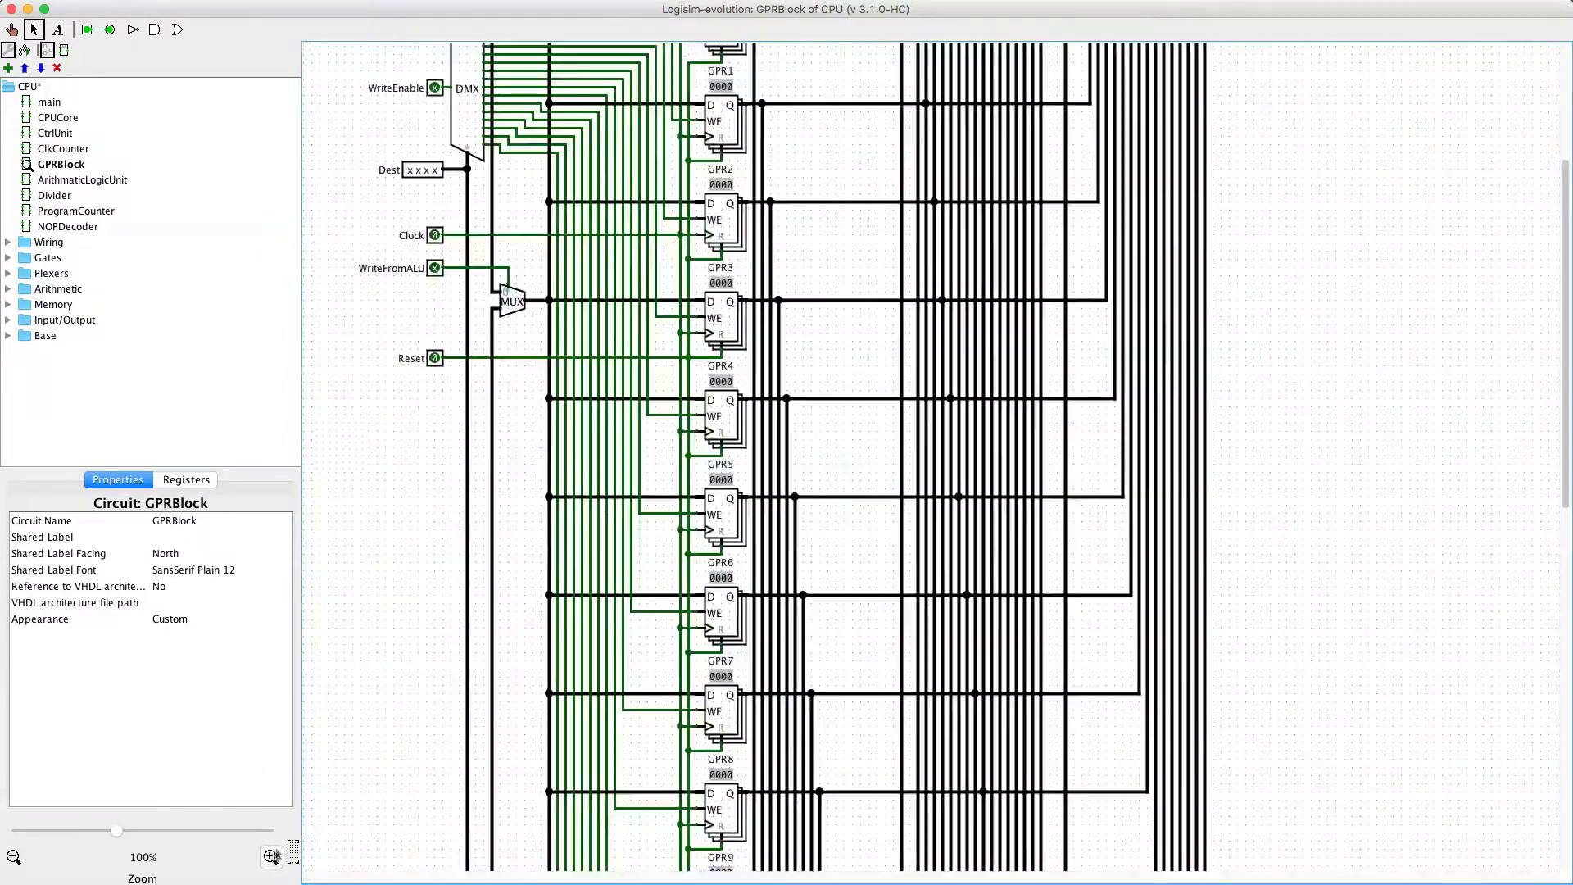
scroll(692, 565, down, 10)
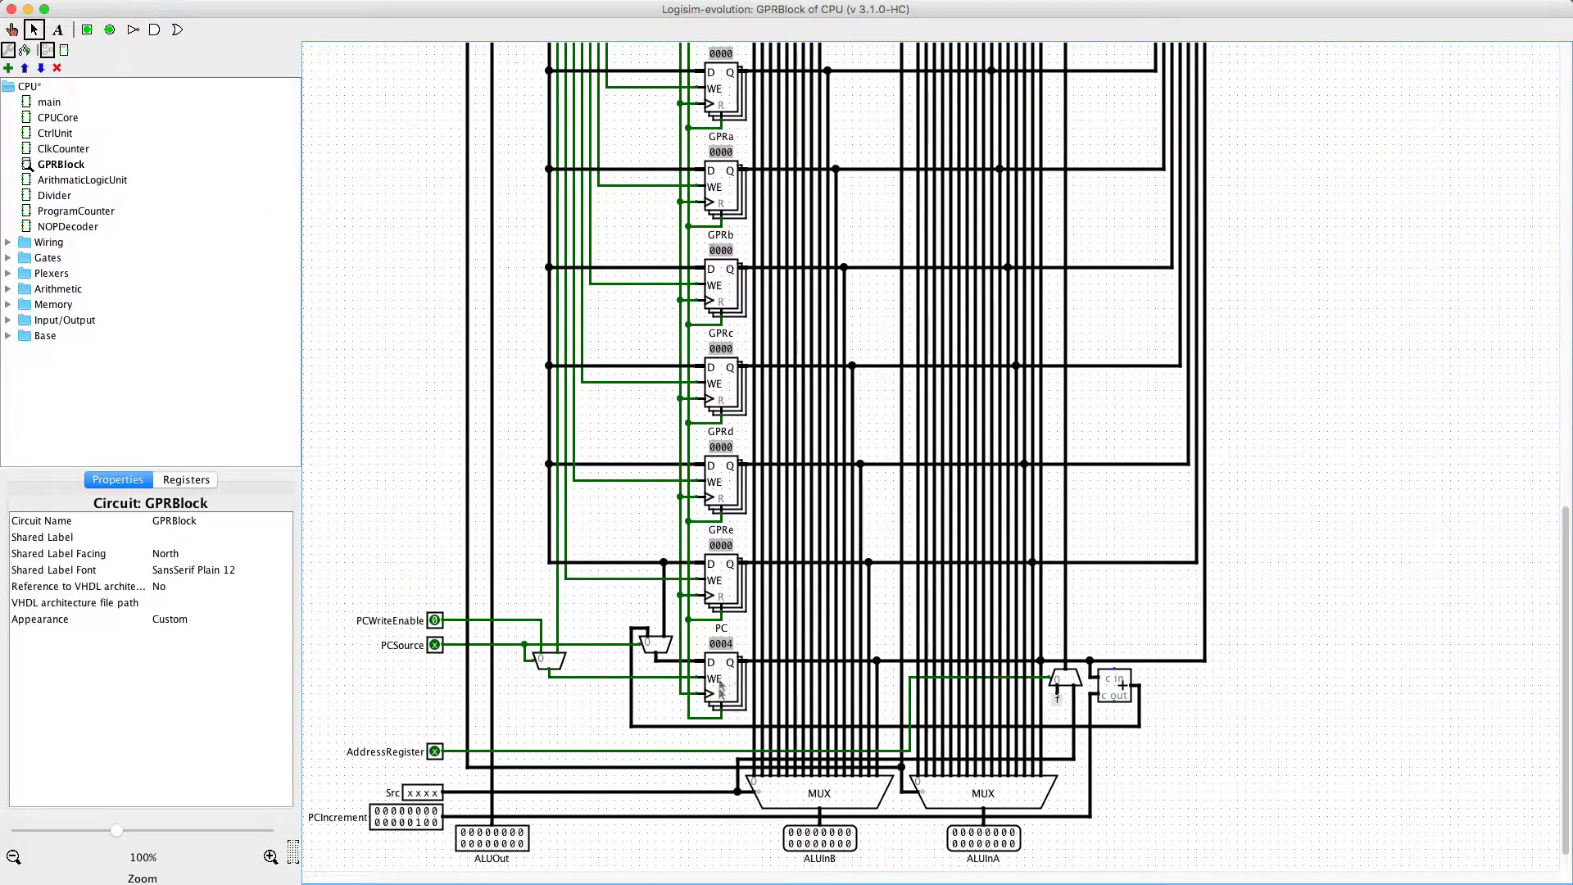
Step: Check the PC register's properties, then go back to the CPUCore circuit
click(719, 682)
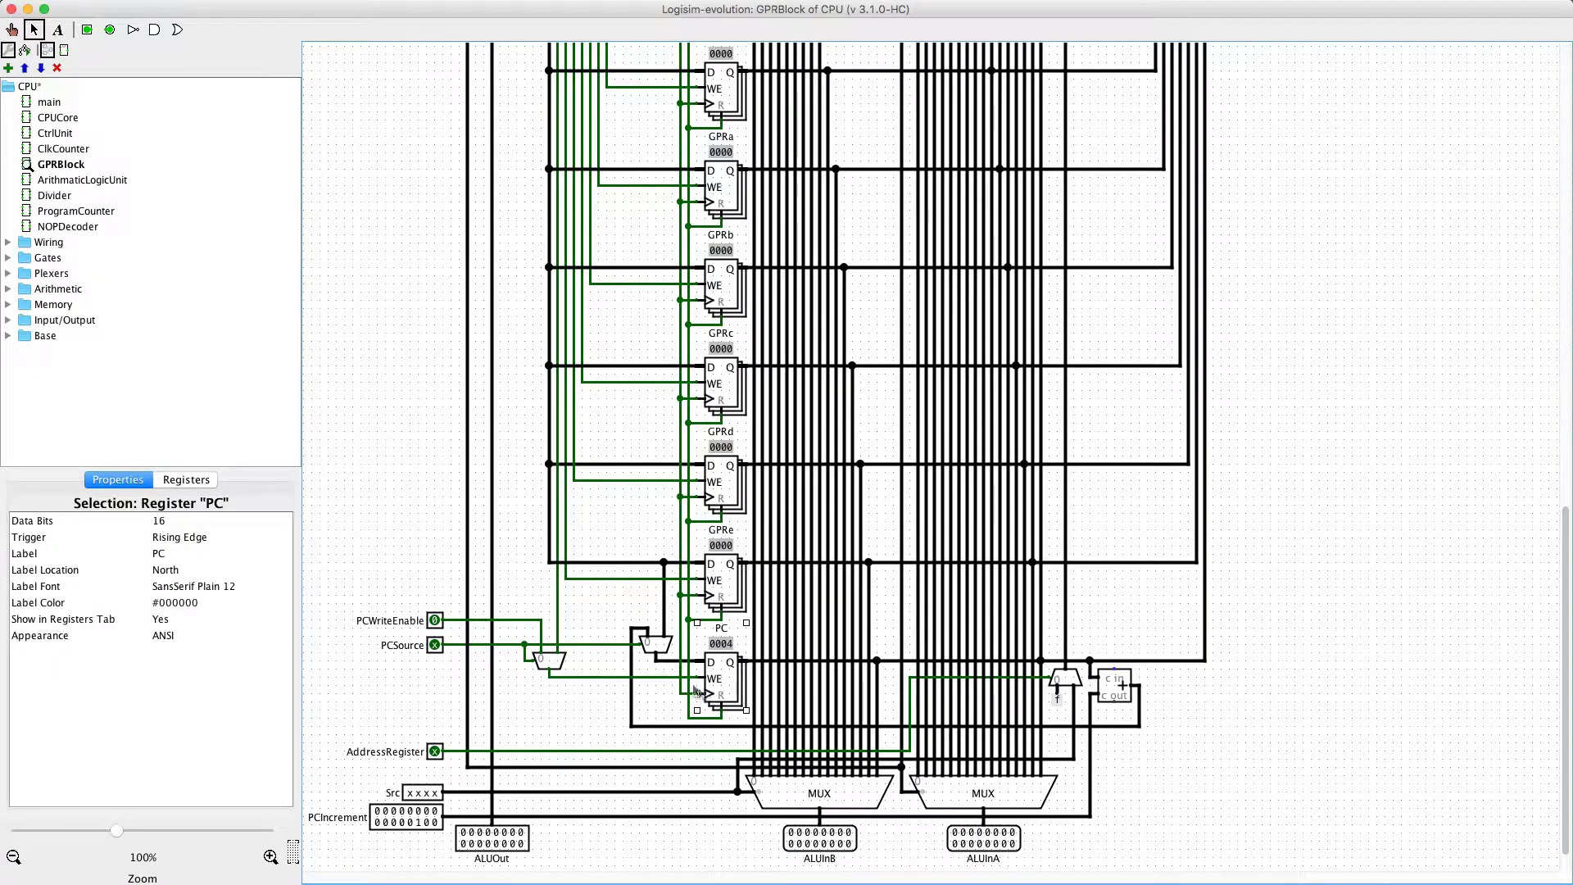
click(611, 624)
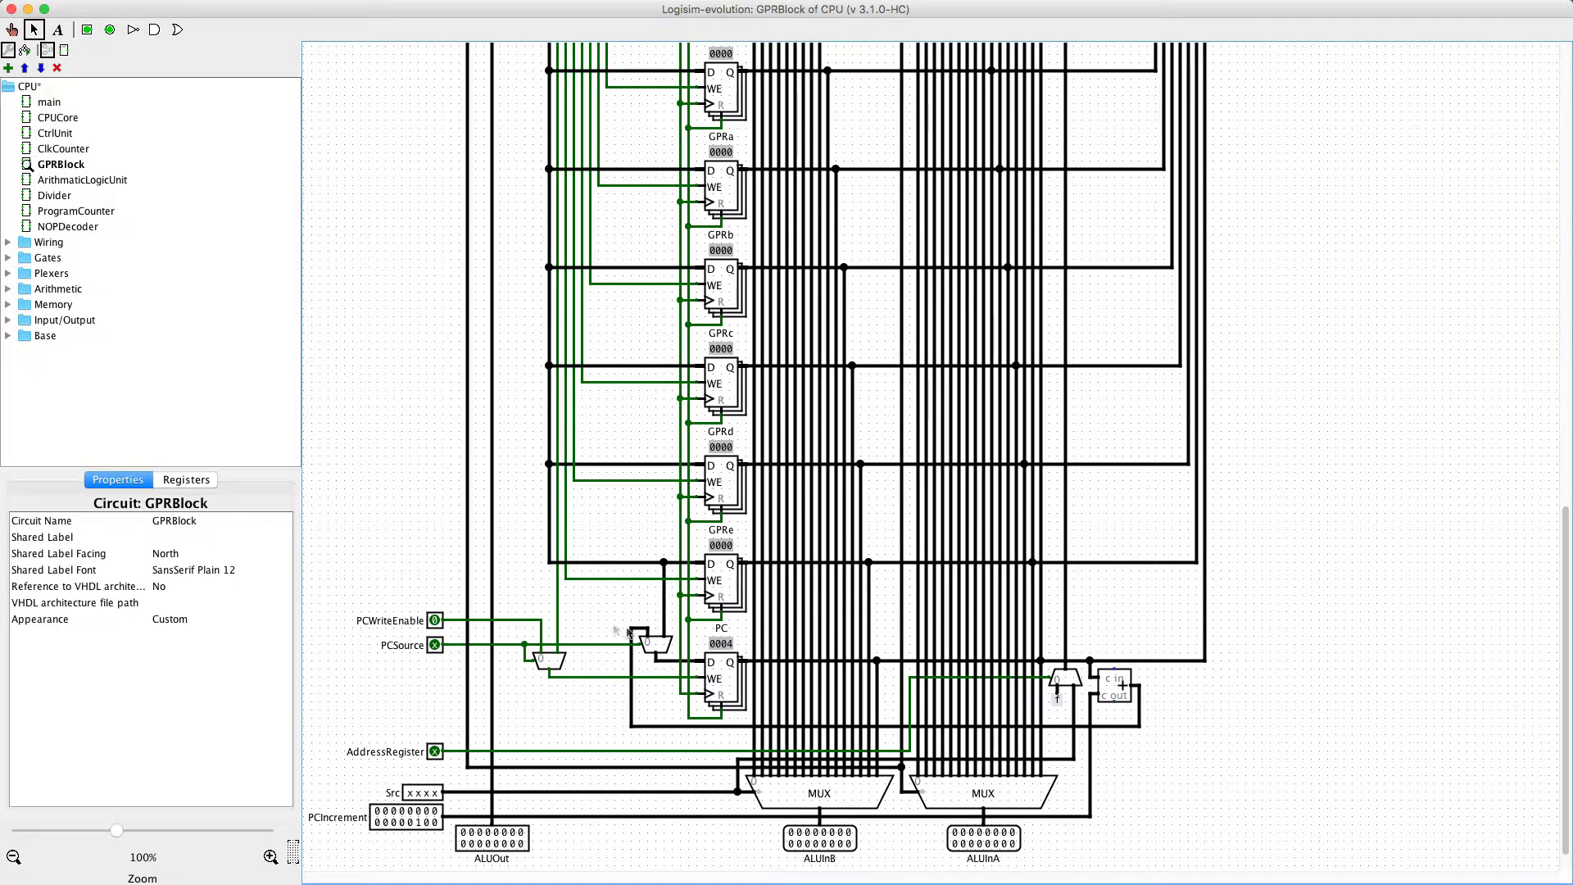
scroll(591, 622, up, 15)
scroll(591, 621, up, 13)
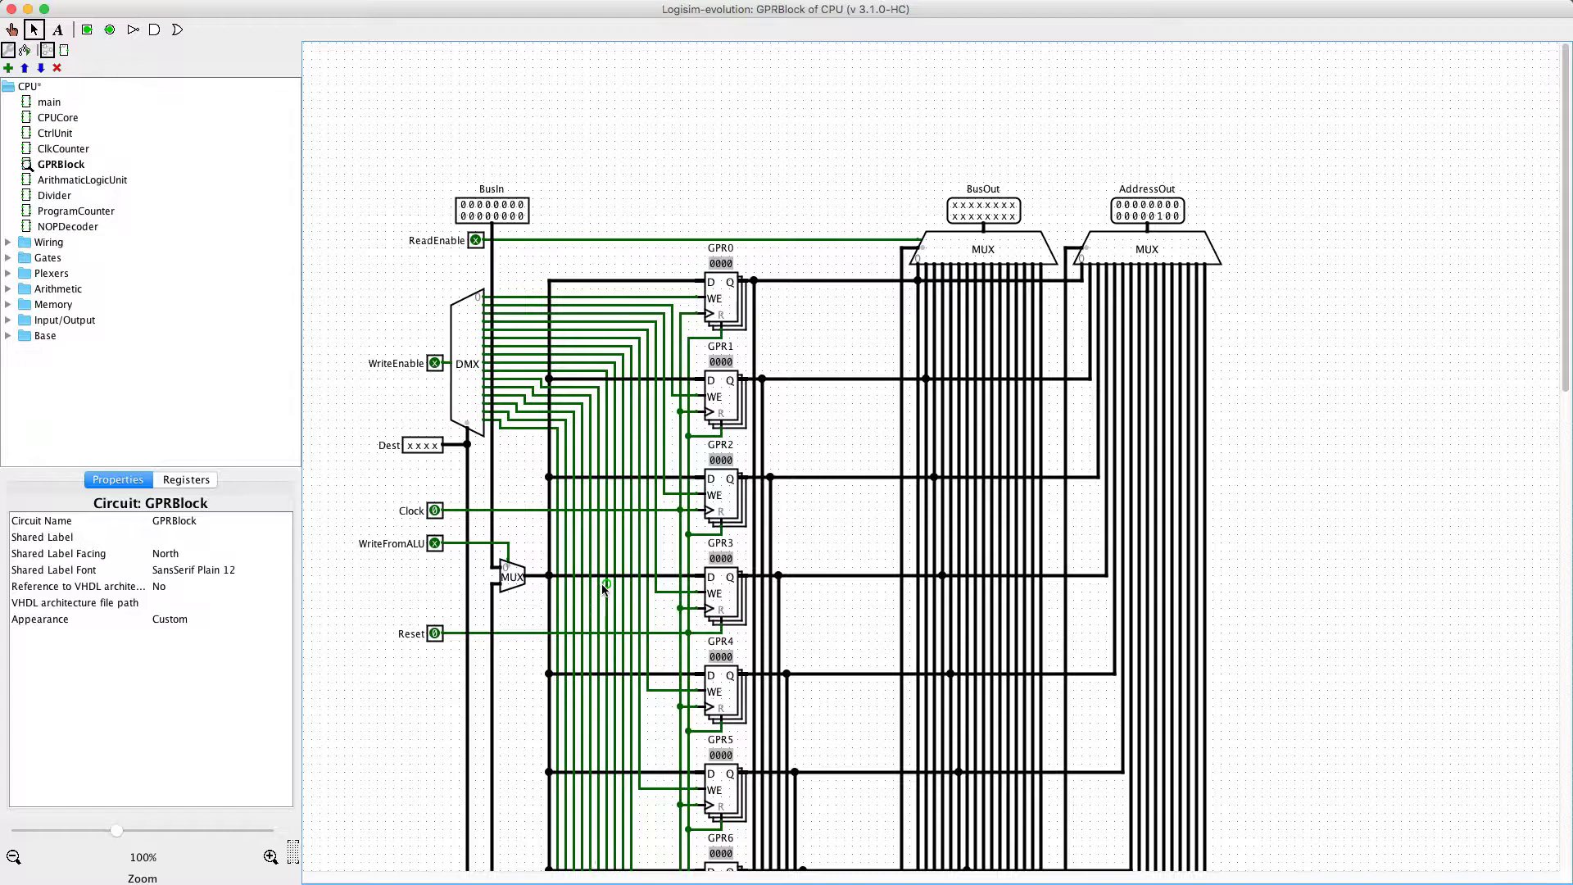
scroll(602, 586, down, 10)
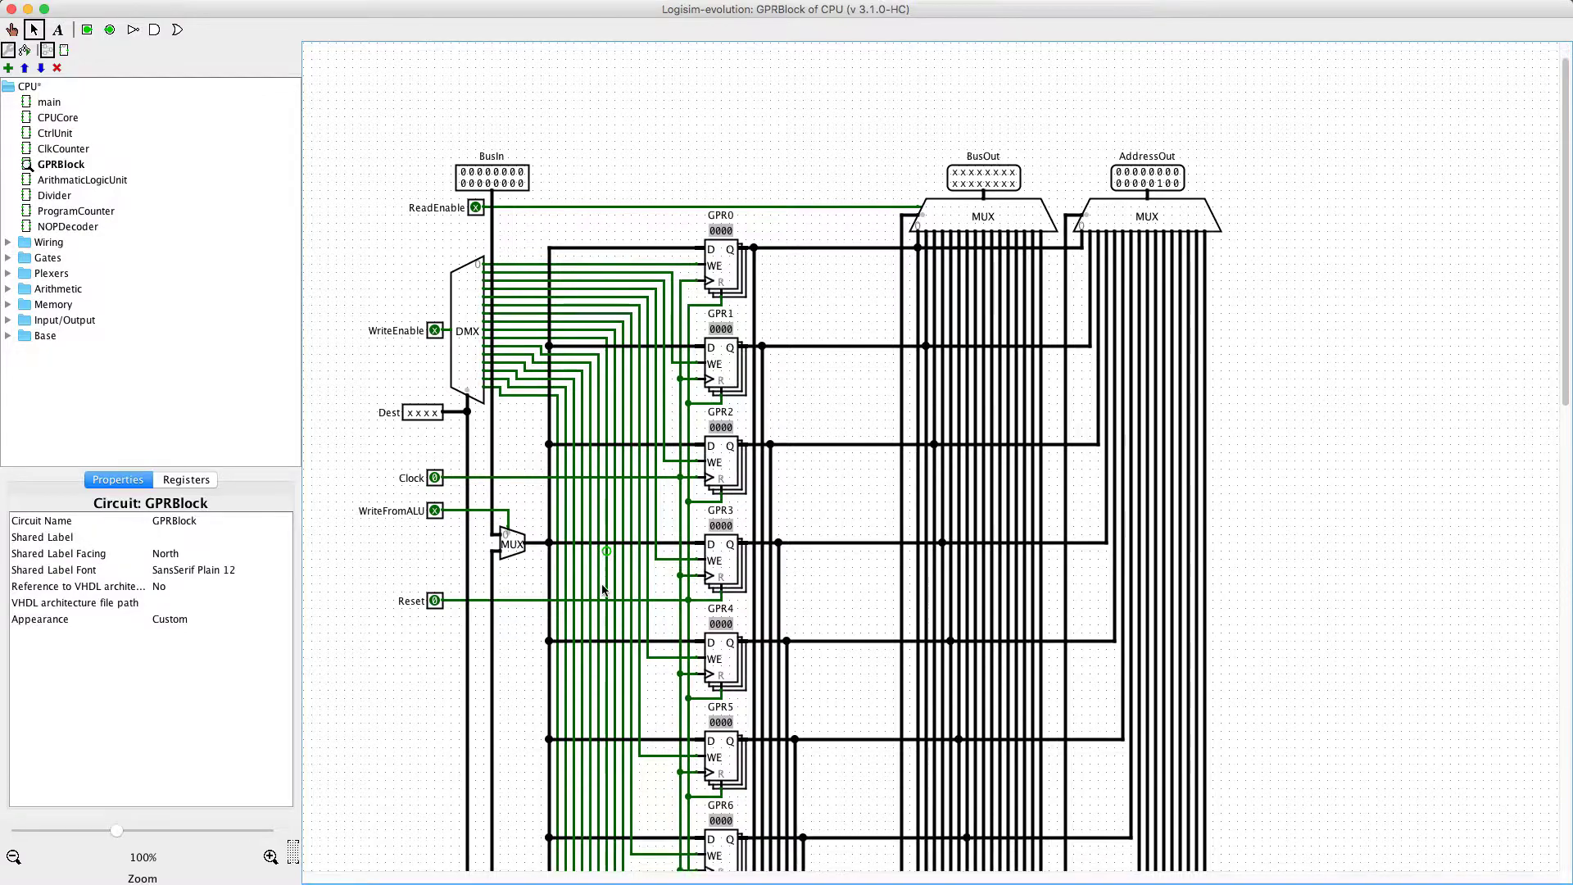
click(33, 137)
double_click(35, 120)
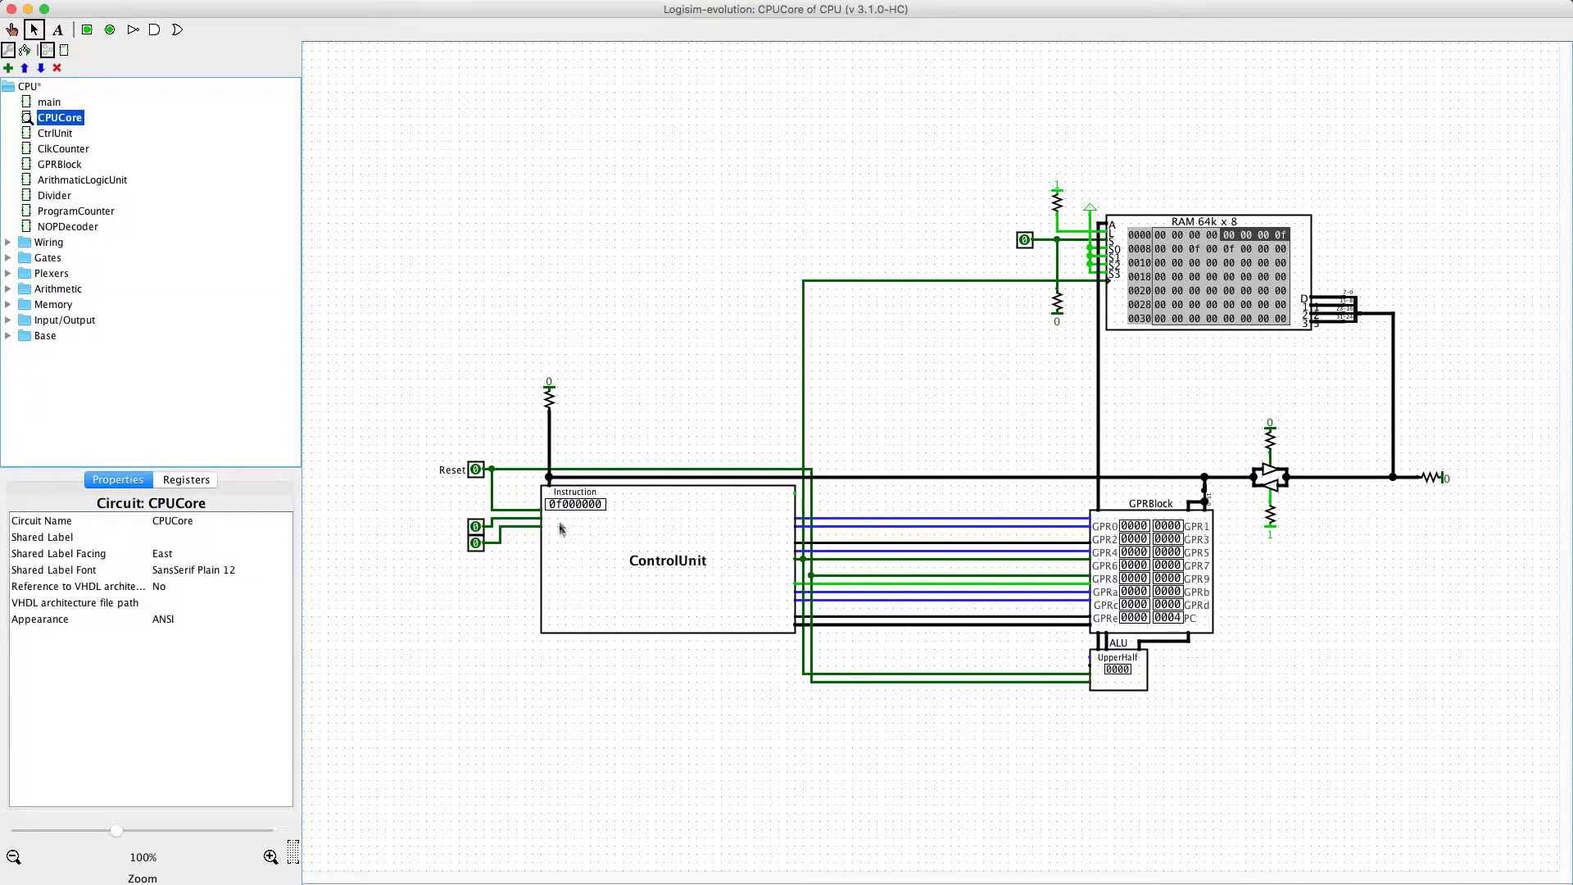
Step: Open the ControlUnit subcircuit and its NOPDecoder, then go back to CPUCore
click(11, 30)
click(669, 562)
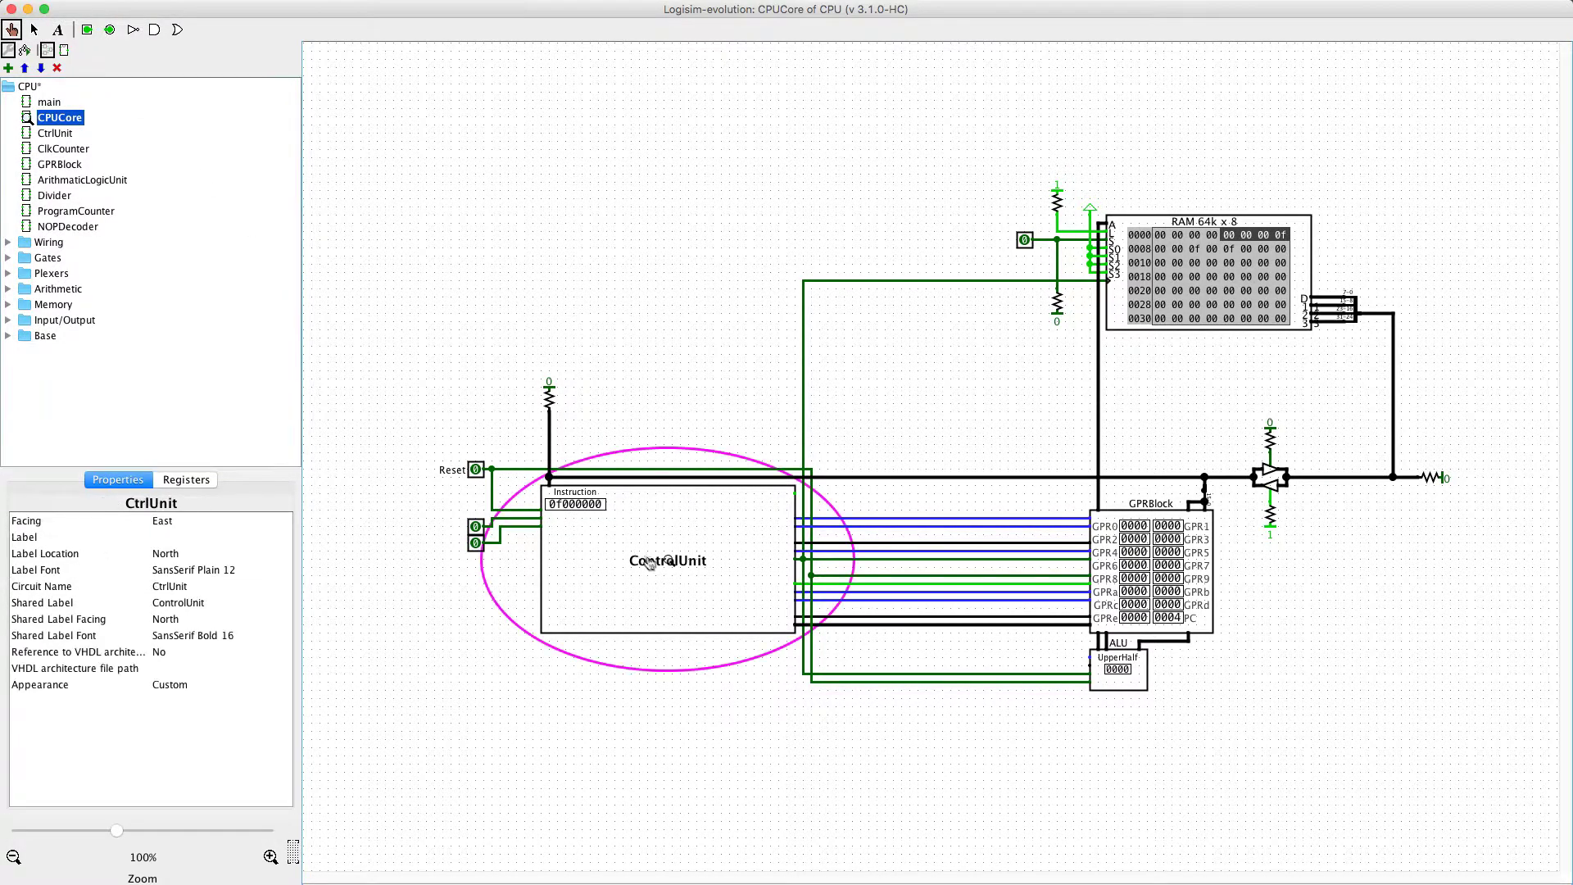
click(671, 562)
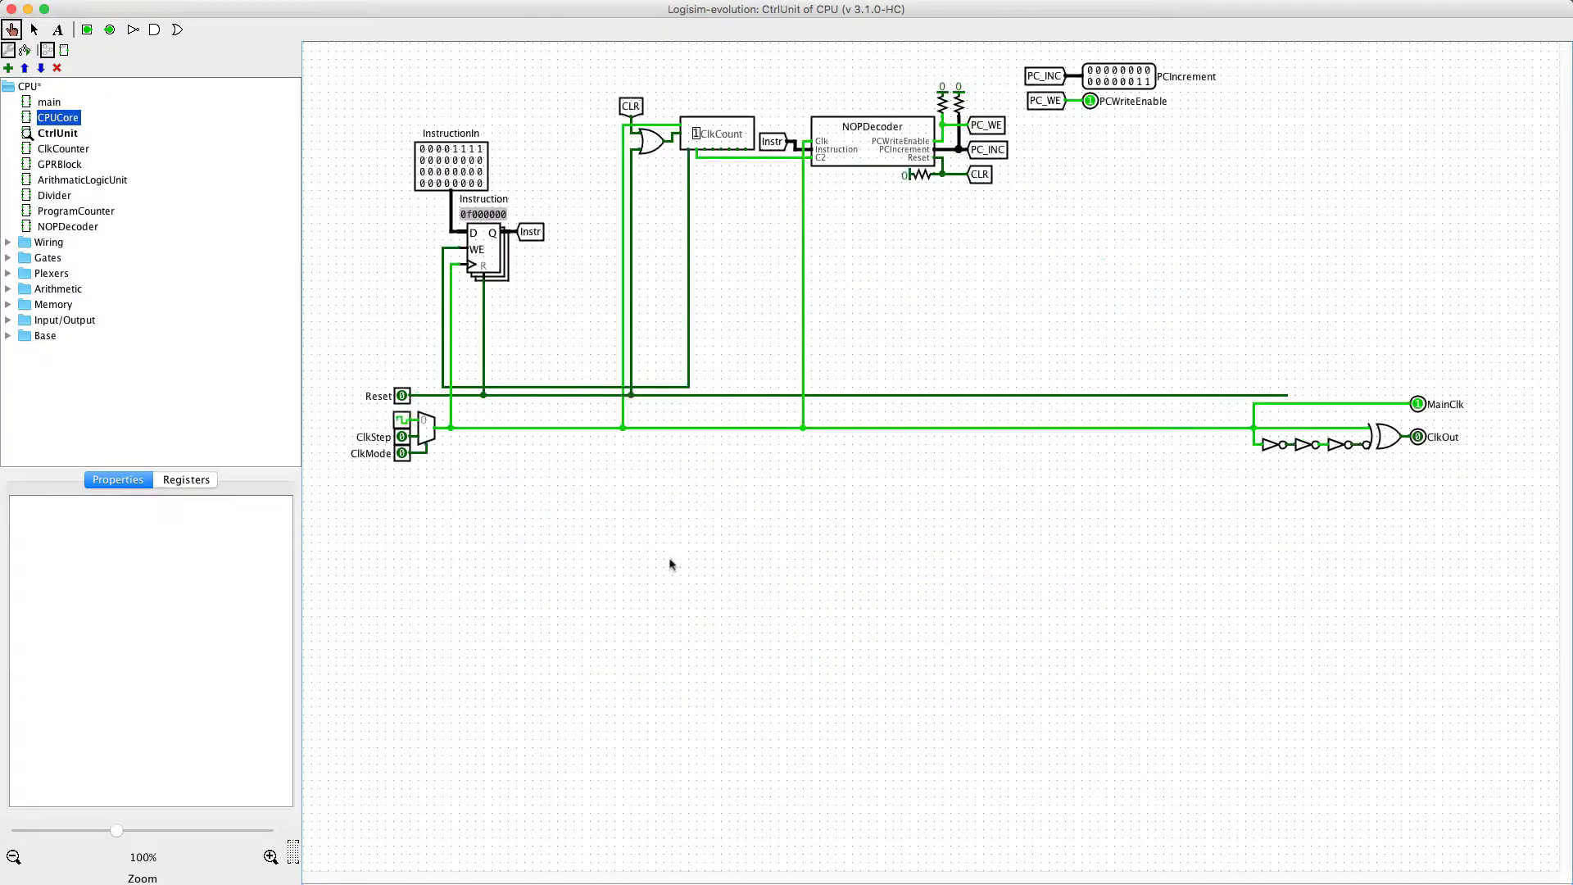
click(863, 146)
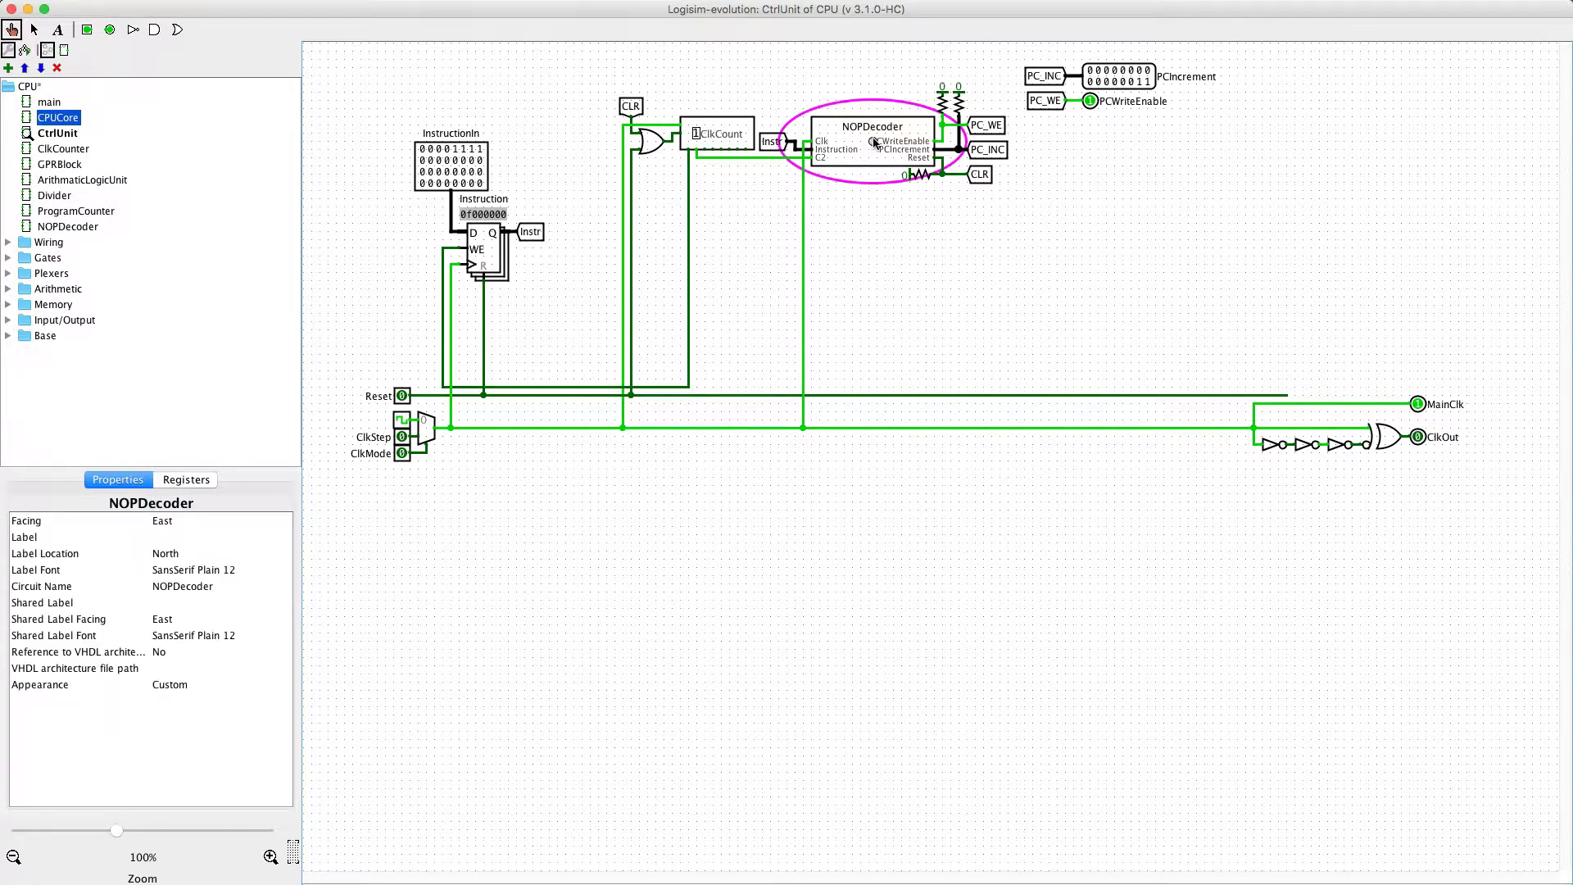
click(873, 143)
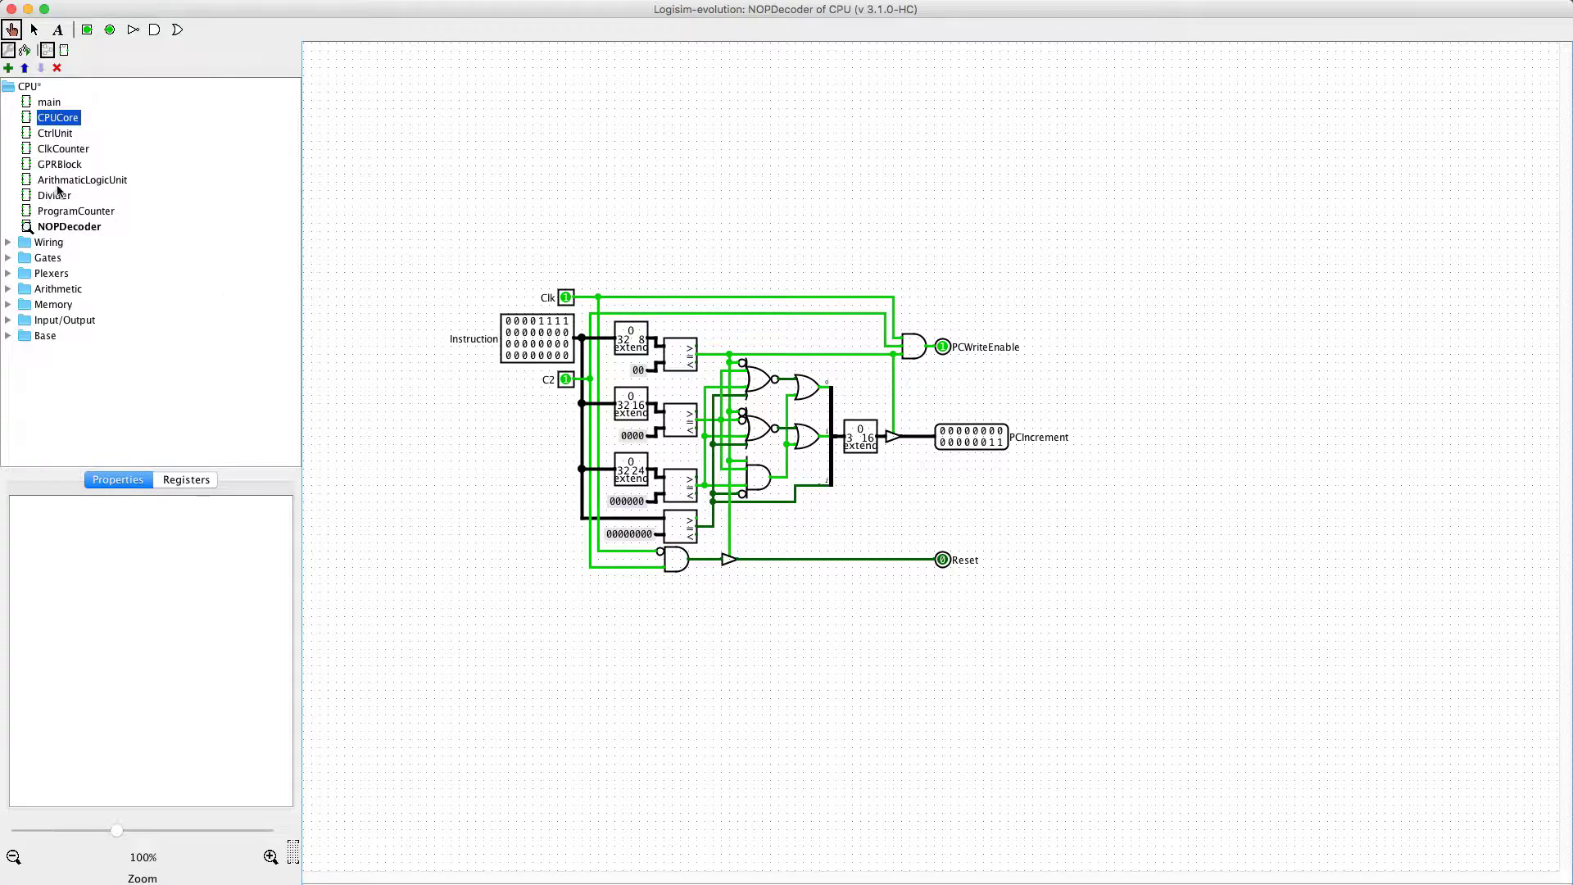
click(43, 122)
double_click(43, 121)
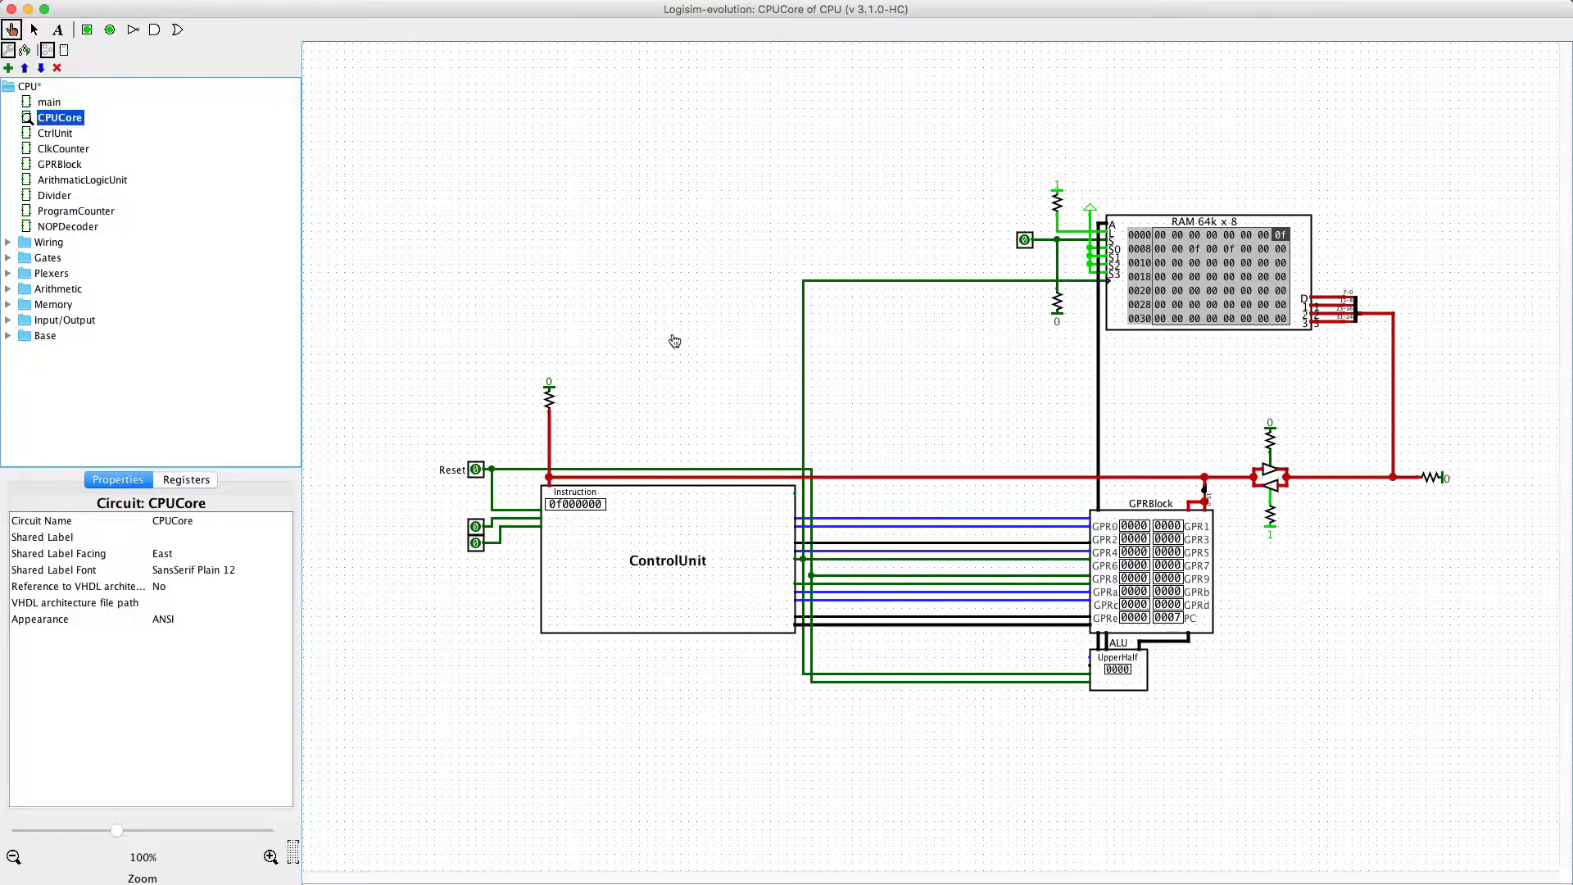
Step: Show the RAM component's attributes in the Properties panel to examine the red bus error
click(35, 32)
click(11, 29)
click(1194, 256)
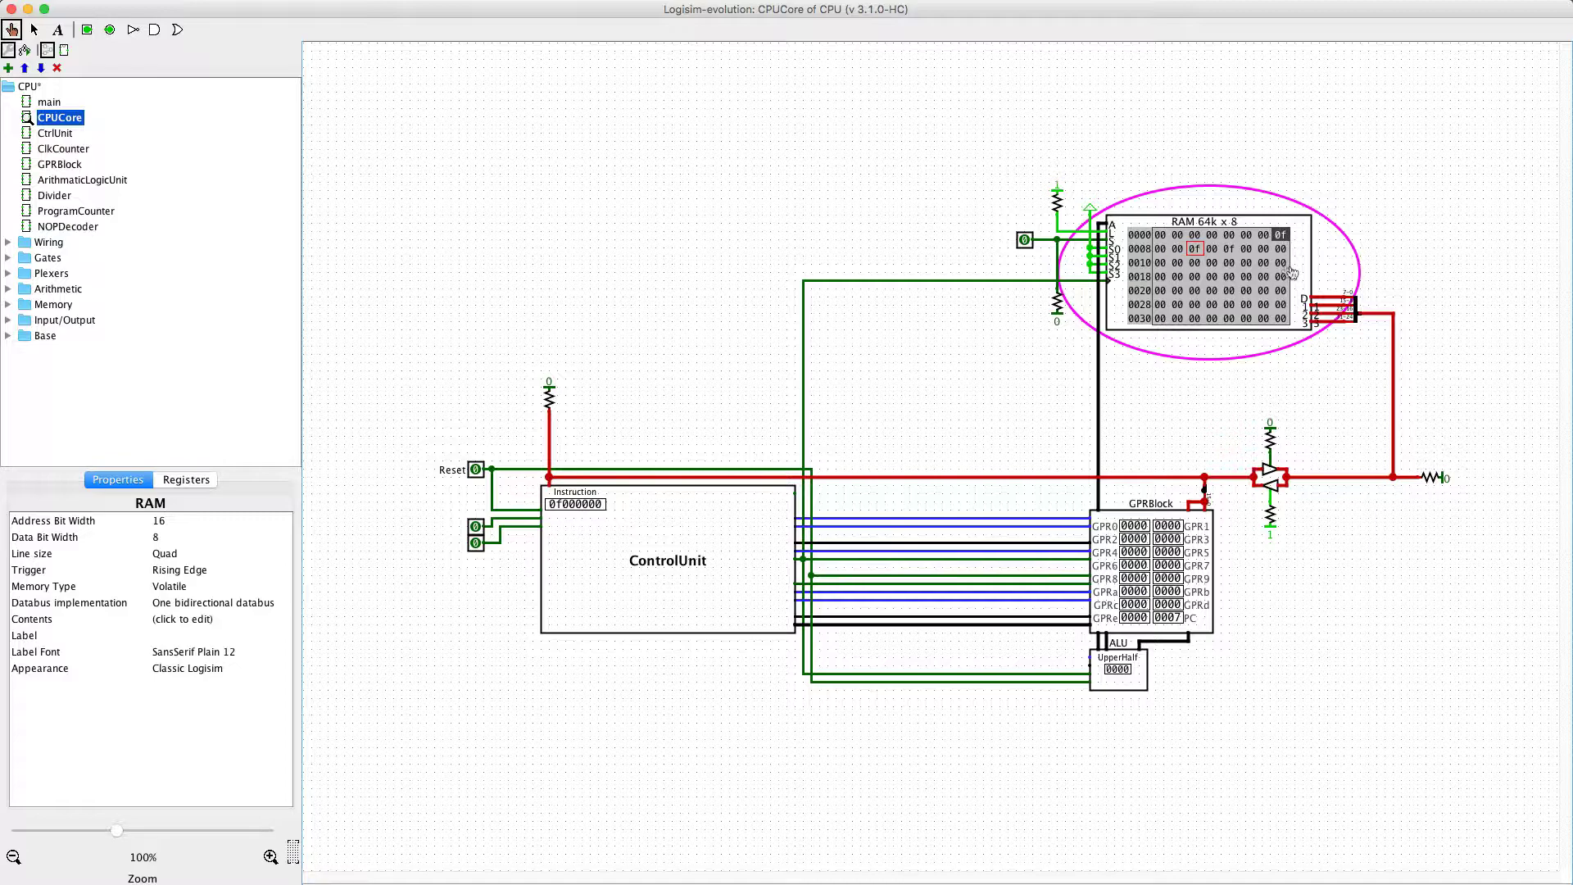
mouse_move(1322, 303)
click(33, 30)
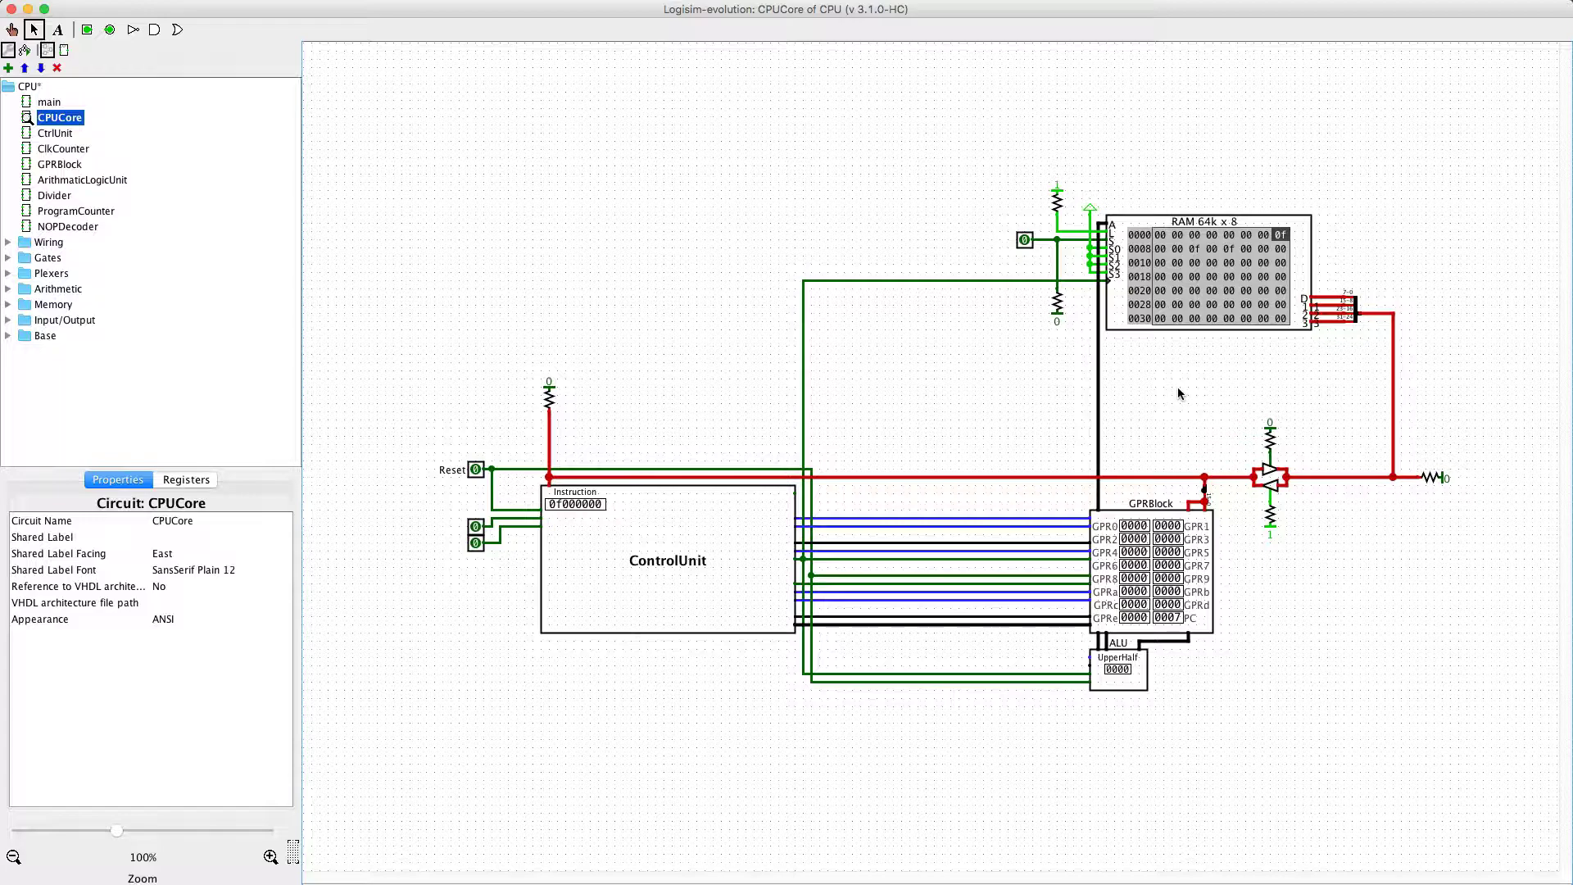
click(11, 30)
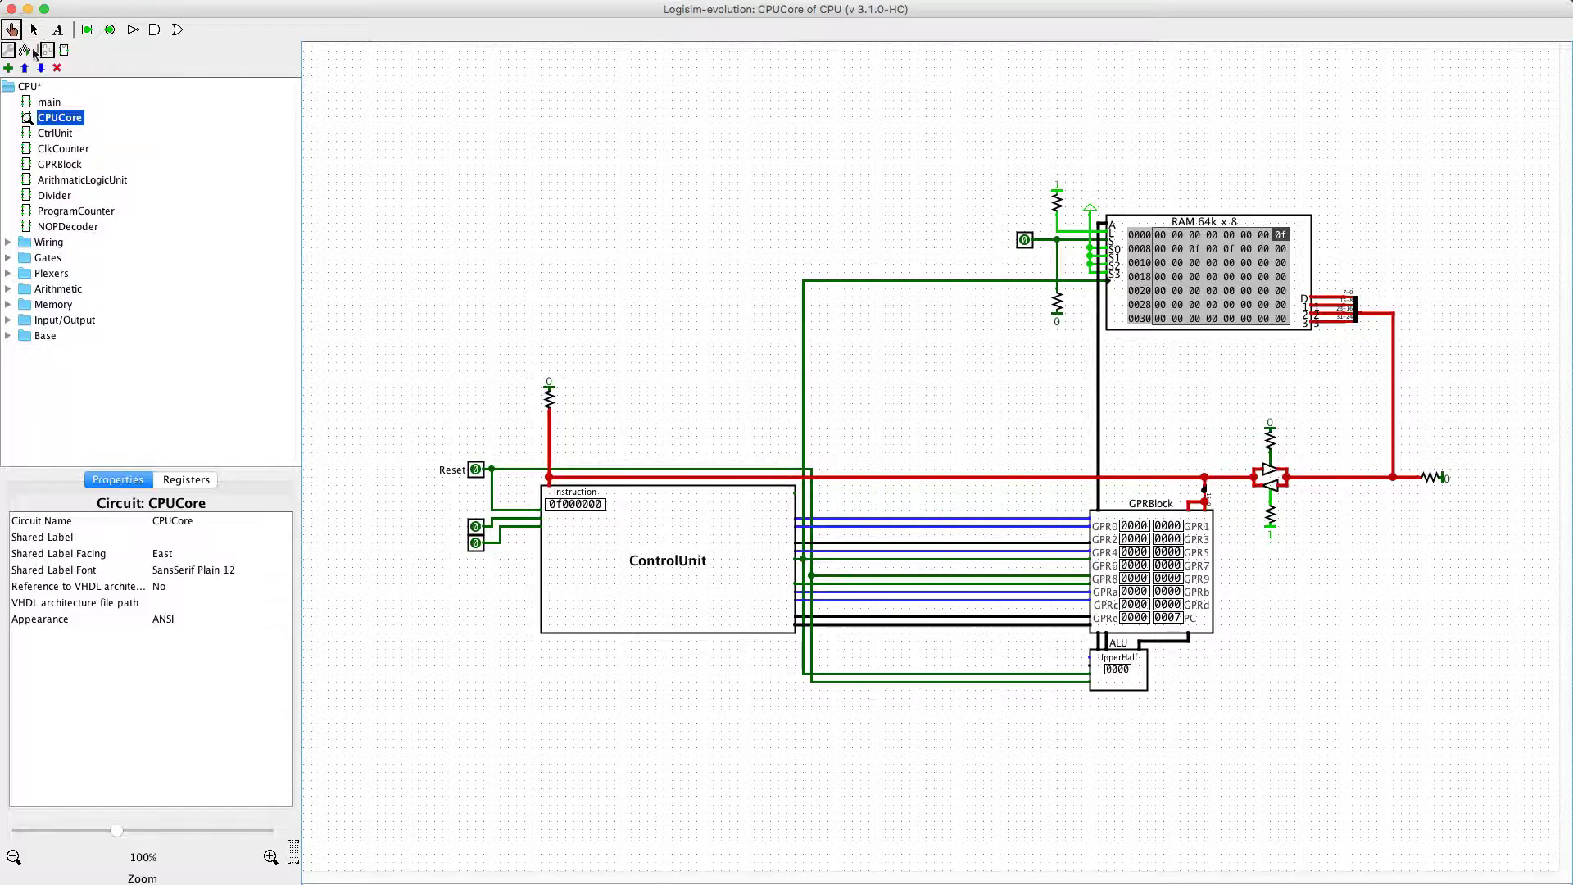
Step: Pulse the Reset pin on and off so PC and Instruction return to zero
click(474, 469)
click(474, 470)
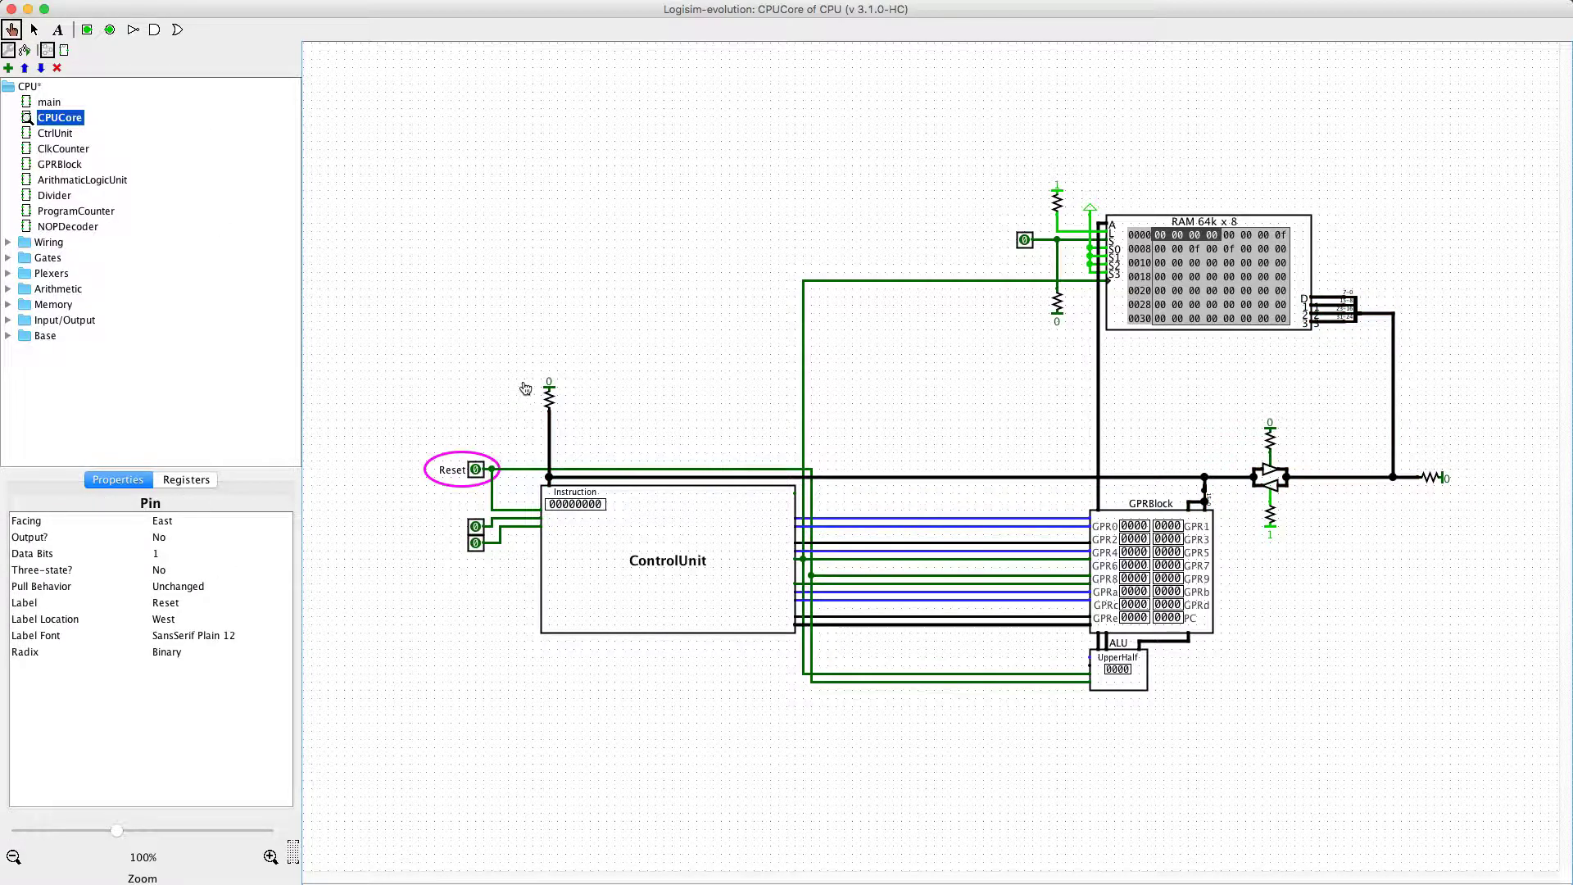
click(34, 29)
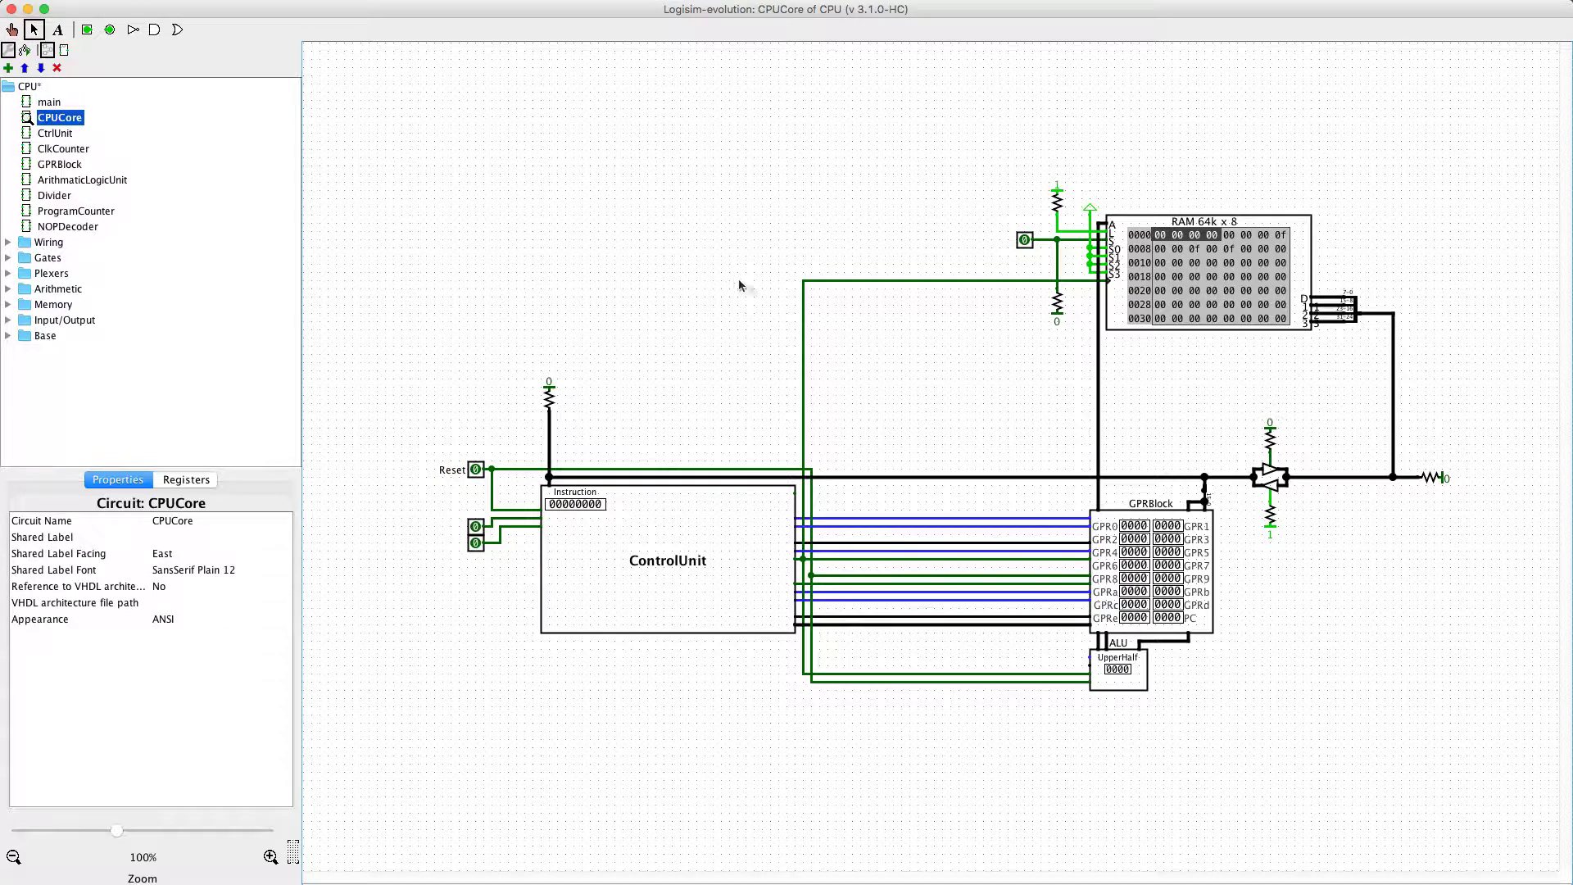